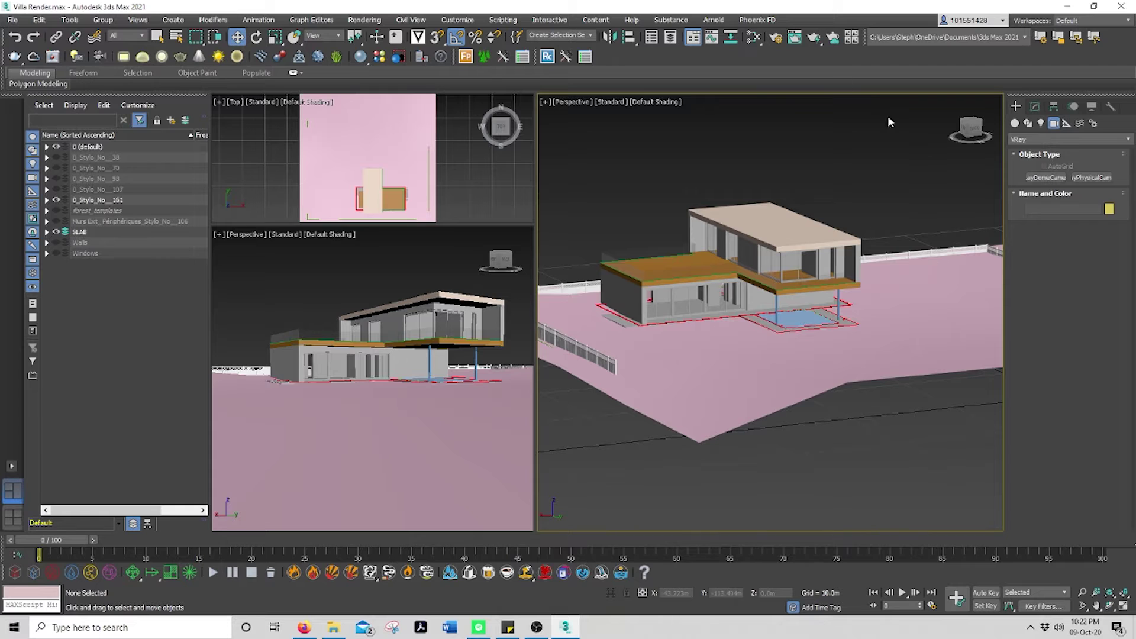
- Create a VRayPhysicalCamera in the Top view, aimed at the villa
scroll(423, 154, down, 2)
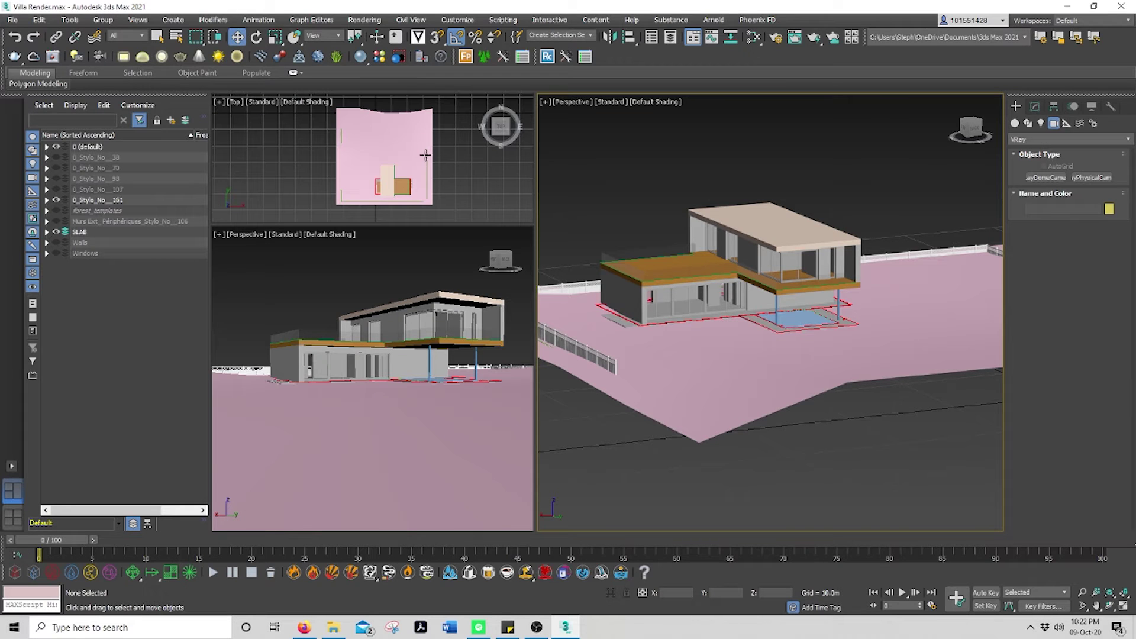
click(1048, 139)
click(1047, 155)
click(1095, 177)
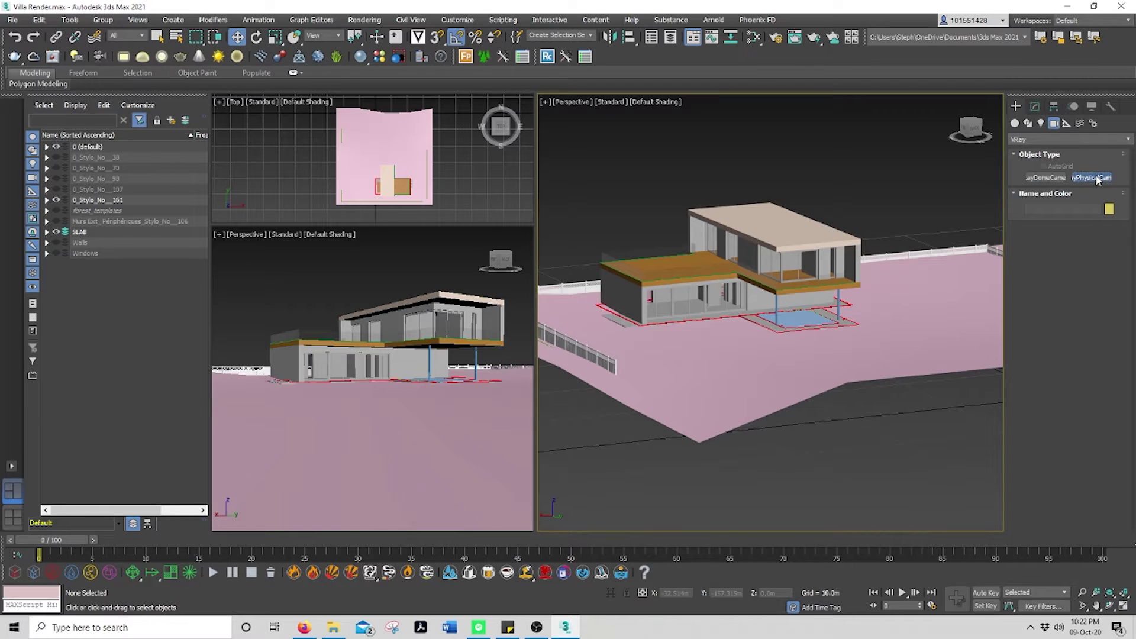
drag(427, 133, 384, 190)
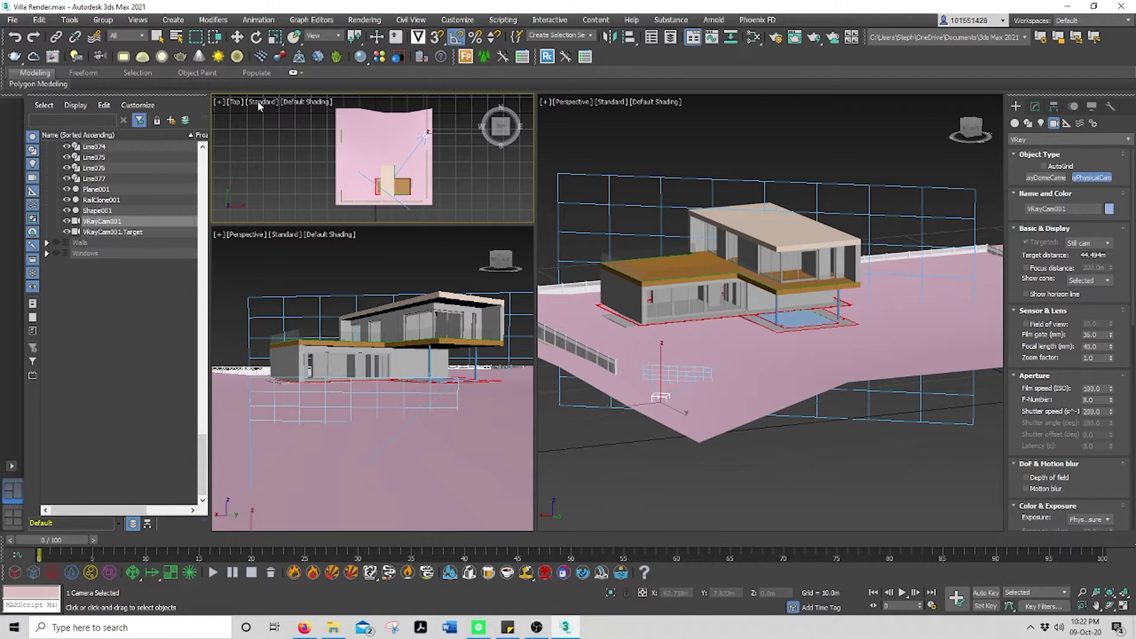
- Set the lower-left viewport to VRayCam001 and raise the camera to about 1.87 m
click(237, 37)
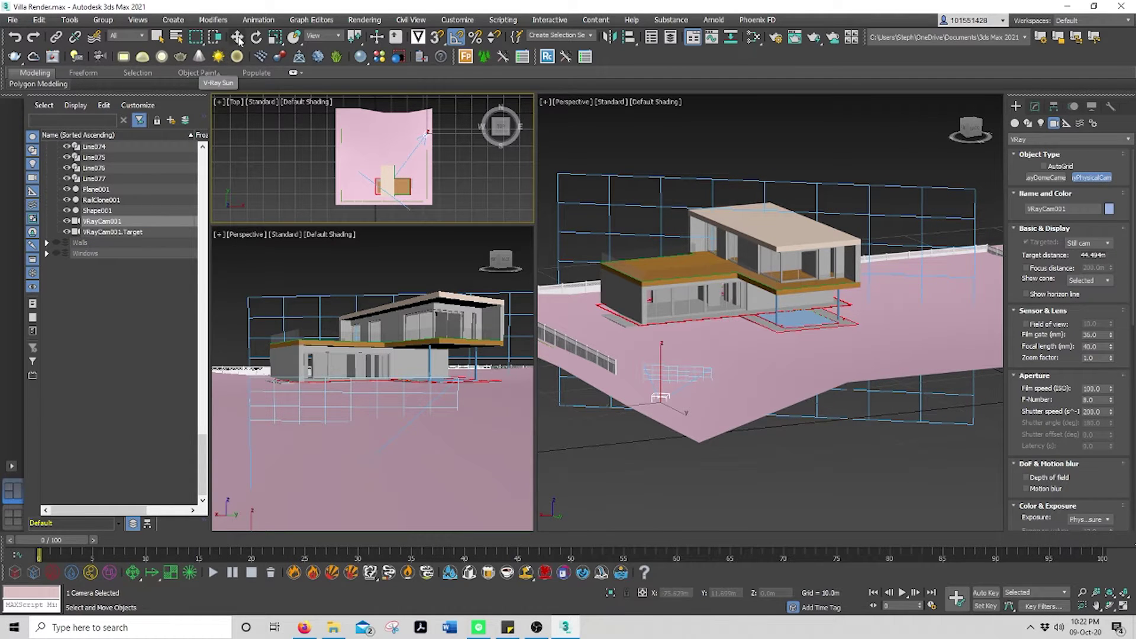
click(351, 252)
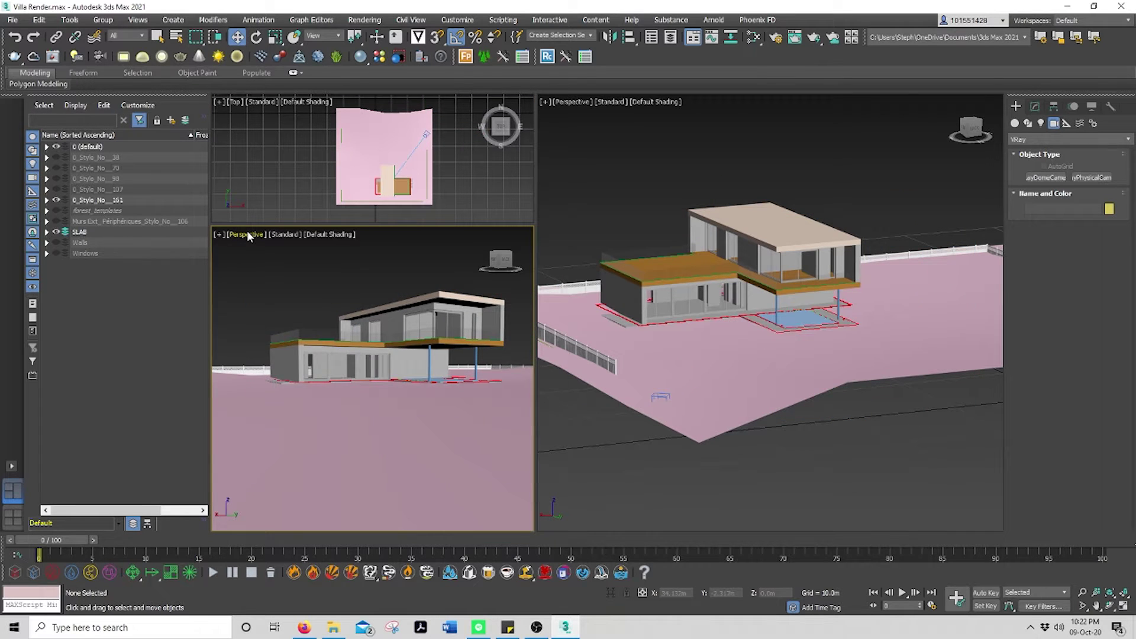
click(245, 235)
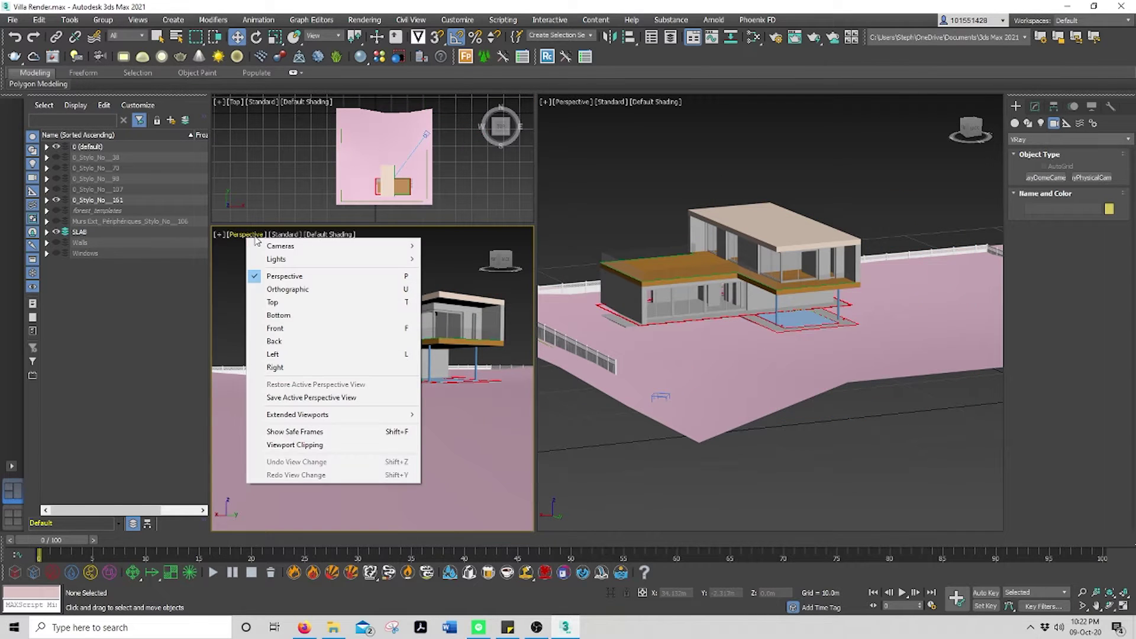
click(458, 245)
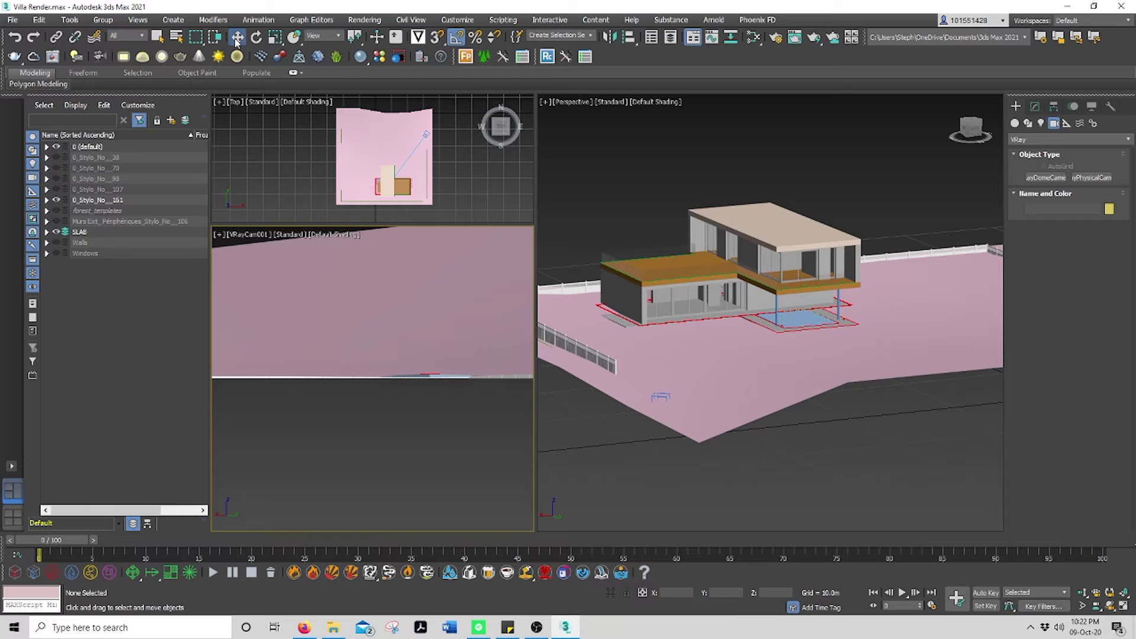
click(427, 135)
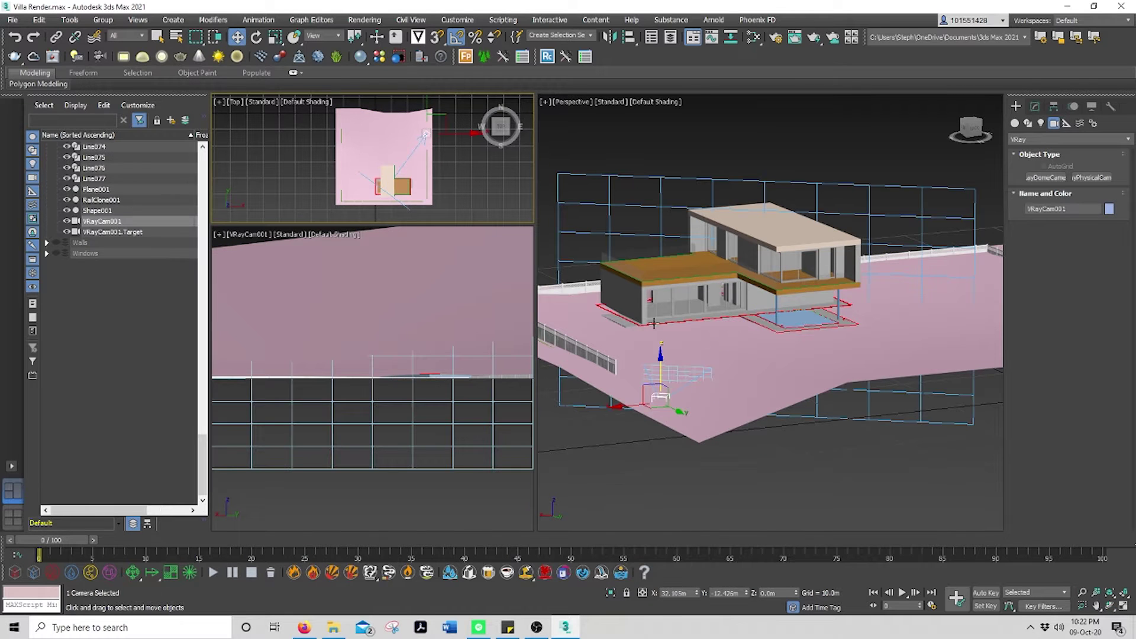
drag(662, 357, 660, 334)
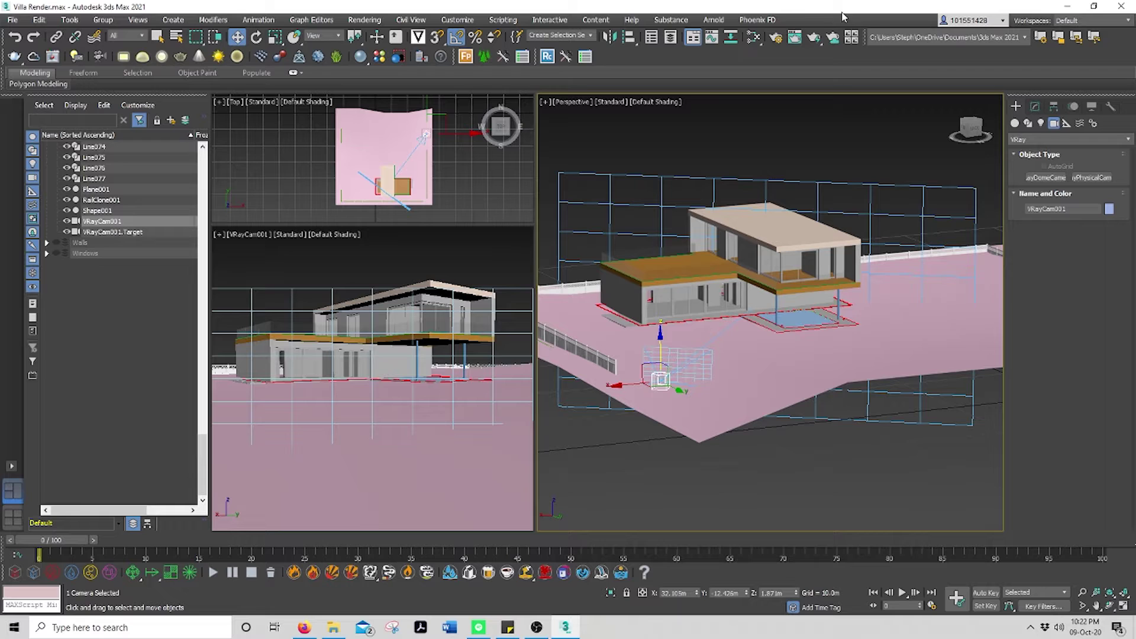
- Open Render Setup with V-Ray 5, hotfix 2 as the renderer
click(777, 38)
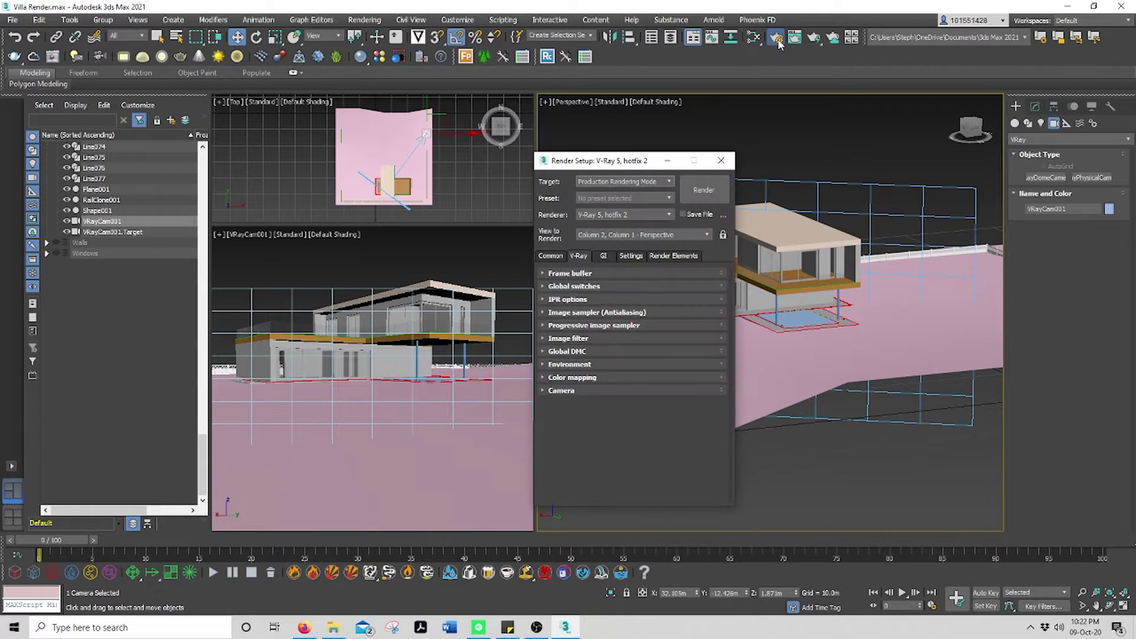
click(613, 215)
click(624, 269)
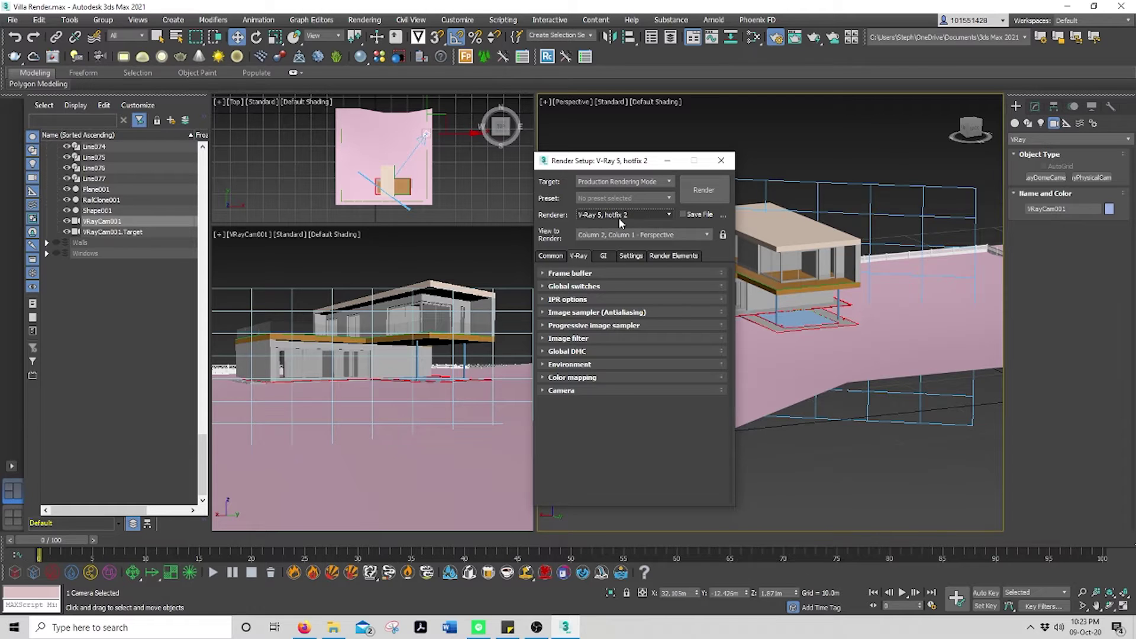
- In Global switches, enable Override mtl with a new VRayMtl and turn on Displacement
click(592, 287)
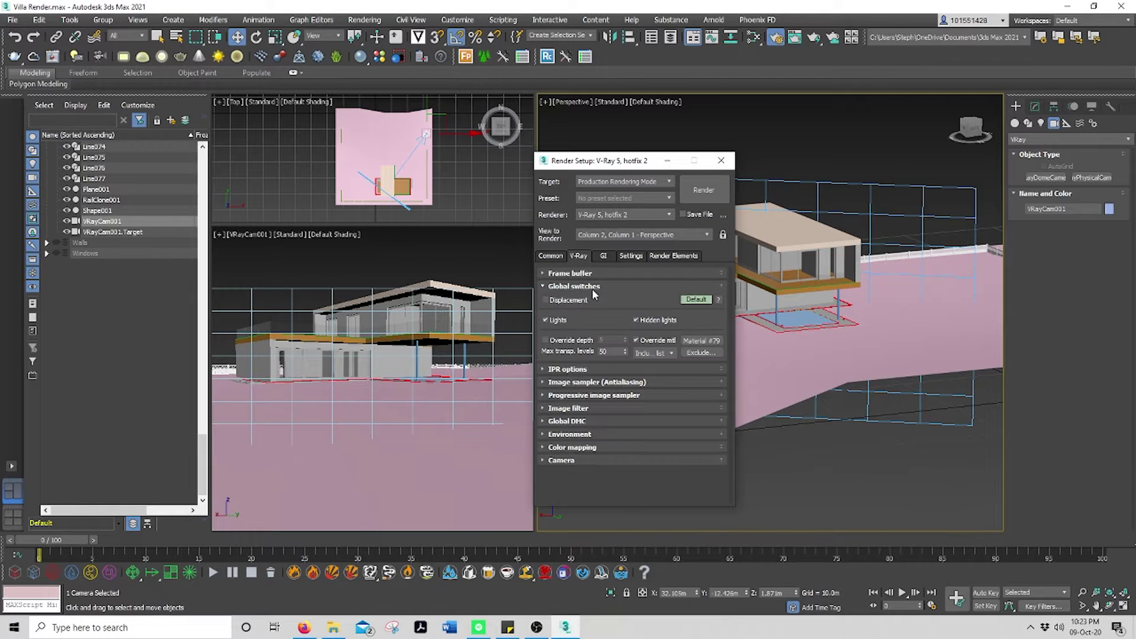
click(646, 340)
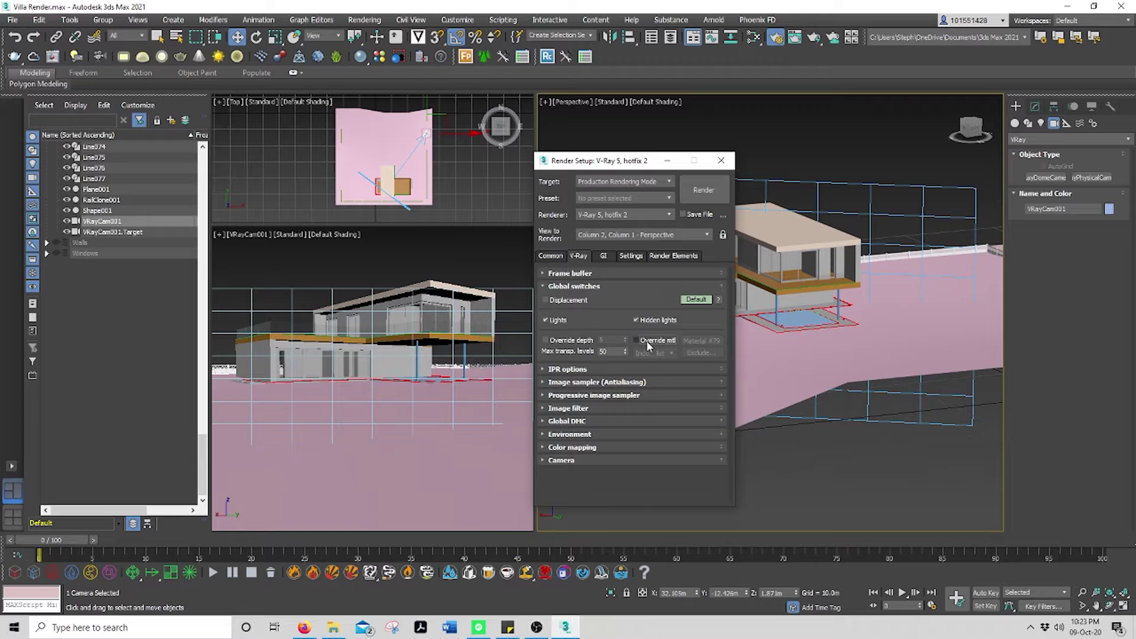
click(647, 340)
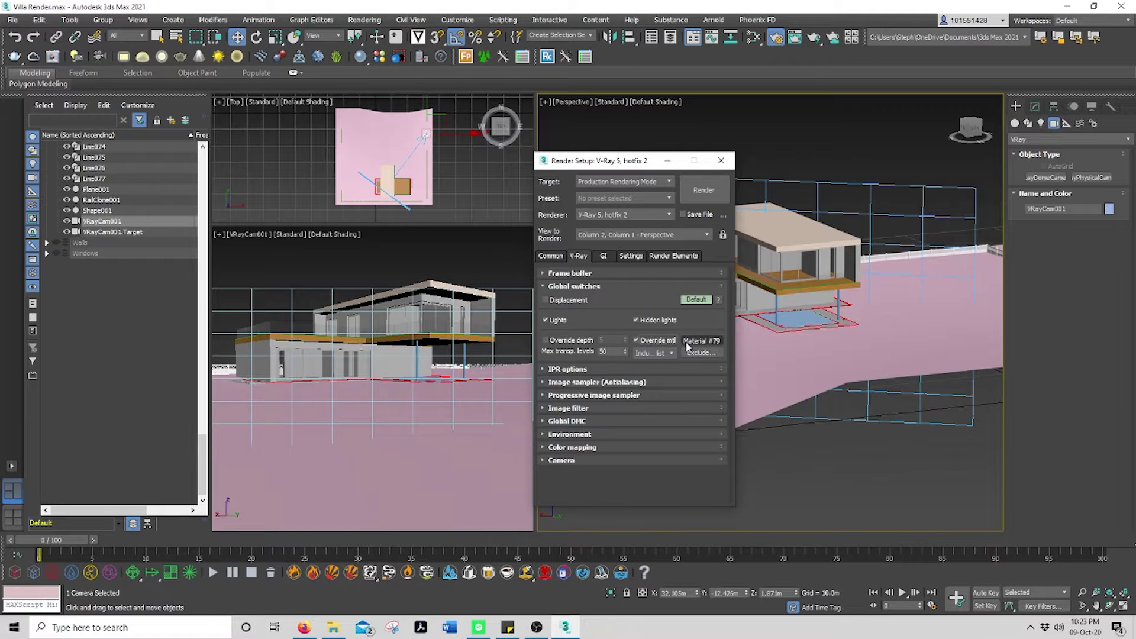
click(687, 345)
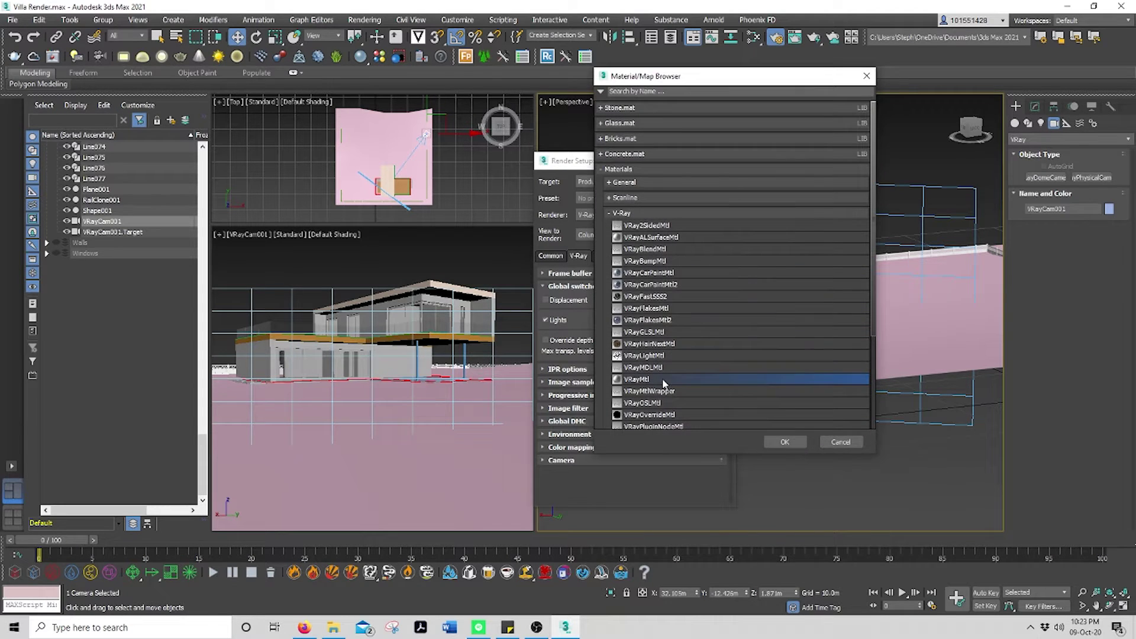
click(797, 441)
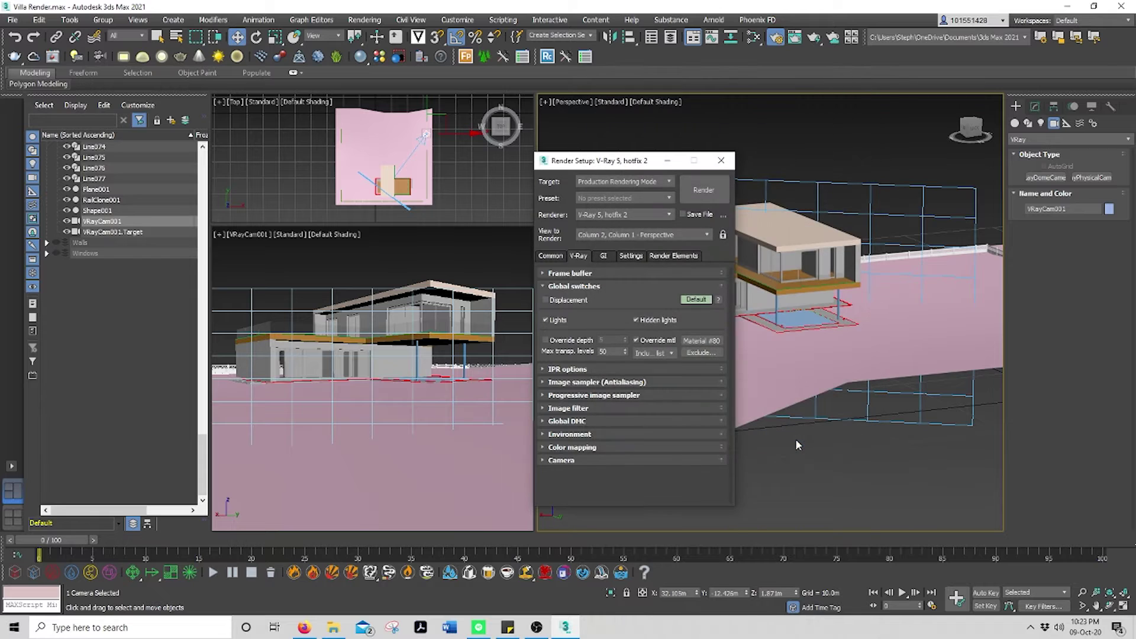
click(554, 300)
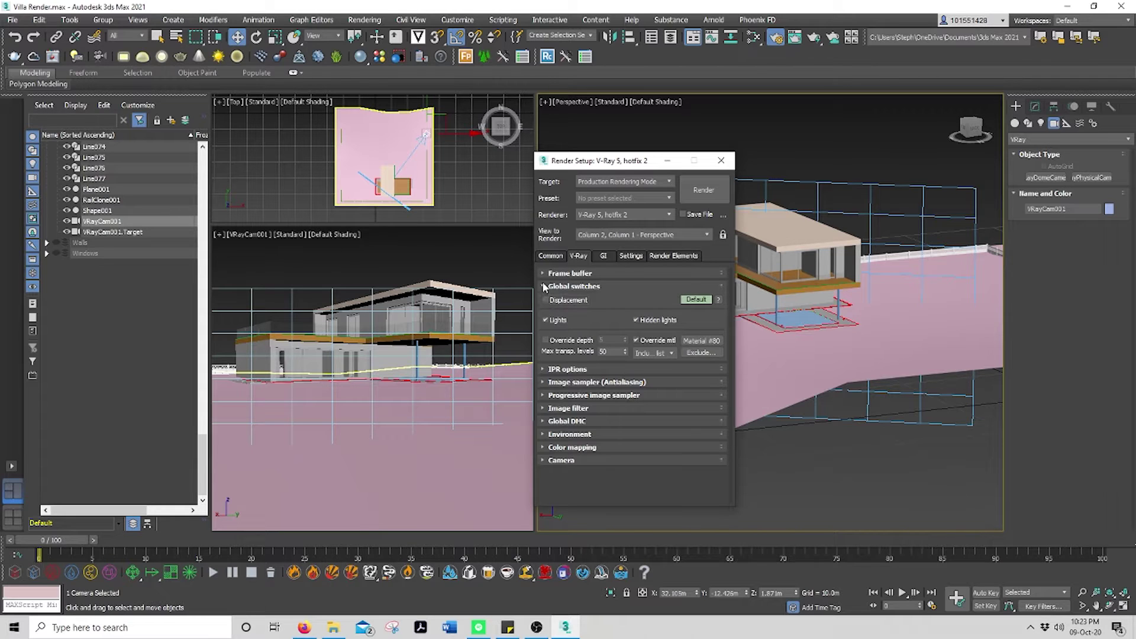
click(547, 287)
- Keep the Progressive image sampler and enter 0.03 as its noise threshold
click(543, 313)
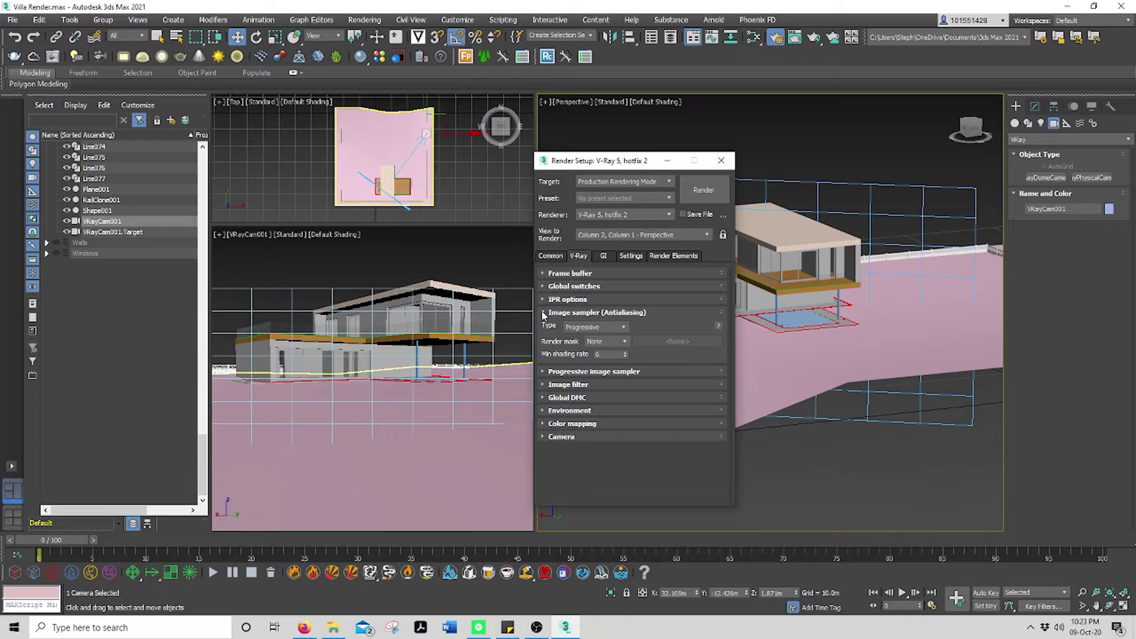
click(602, 329)
click(601, 326)
click(594, 371)
click(612, 419)
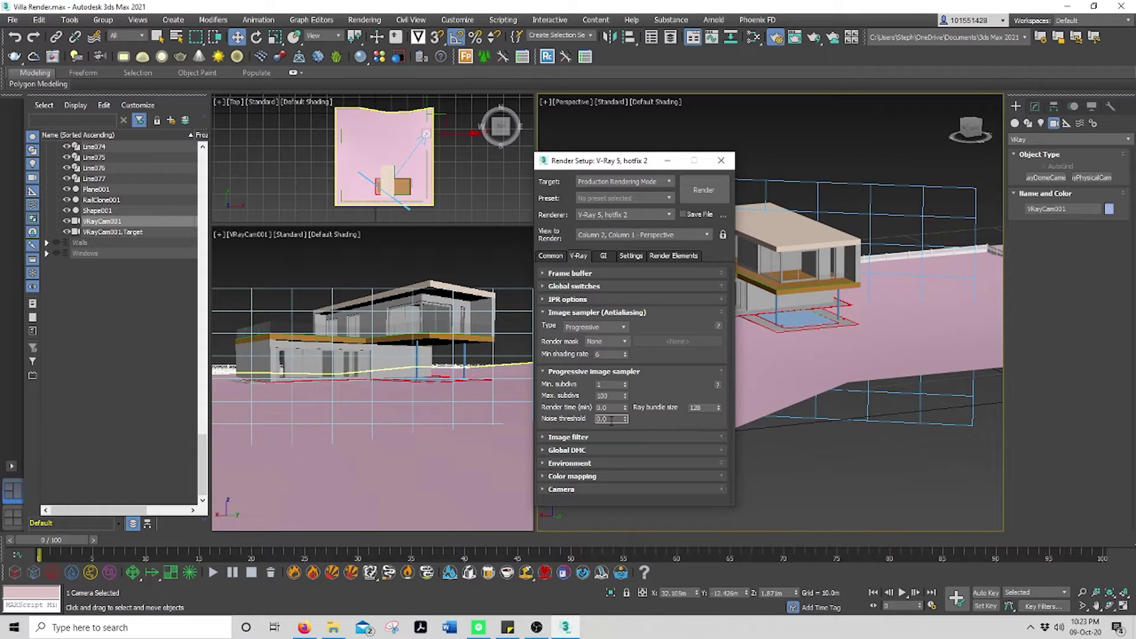
text(0.03)
- Commit the 0.03 noise threshold and collapse the image sampler rollouts
key(Return)
click(551, 372)
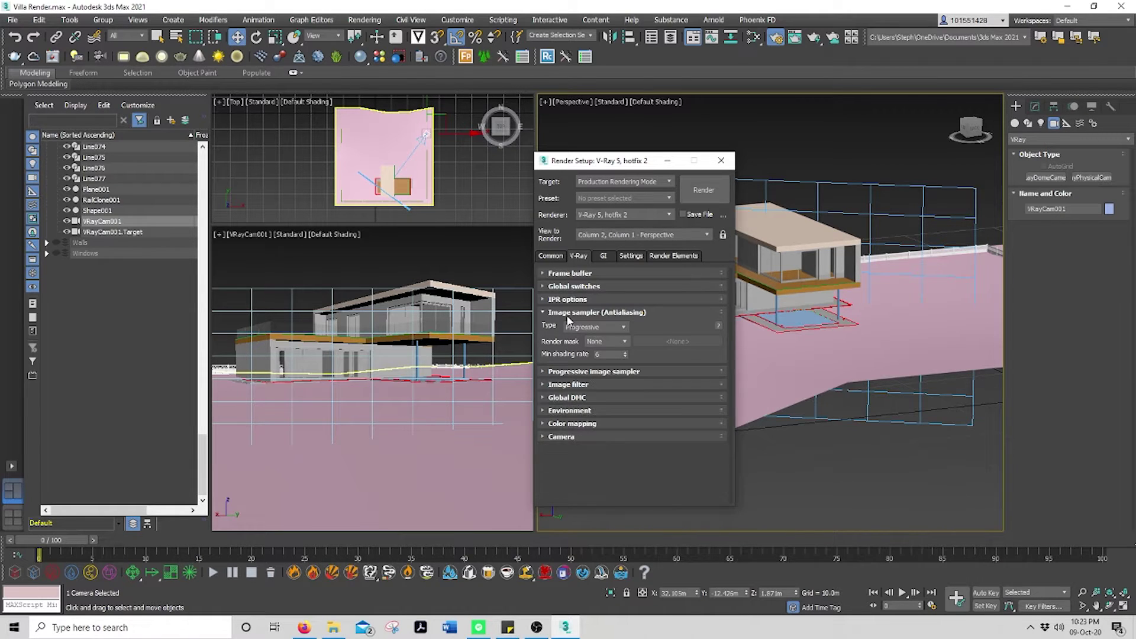
click(571, 313)
- In Color mapping, set burn to 0 and choose color mapping without gamma correction
click(574, 377)
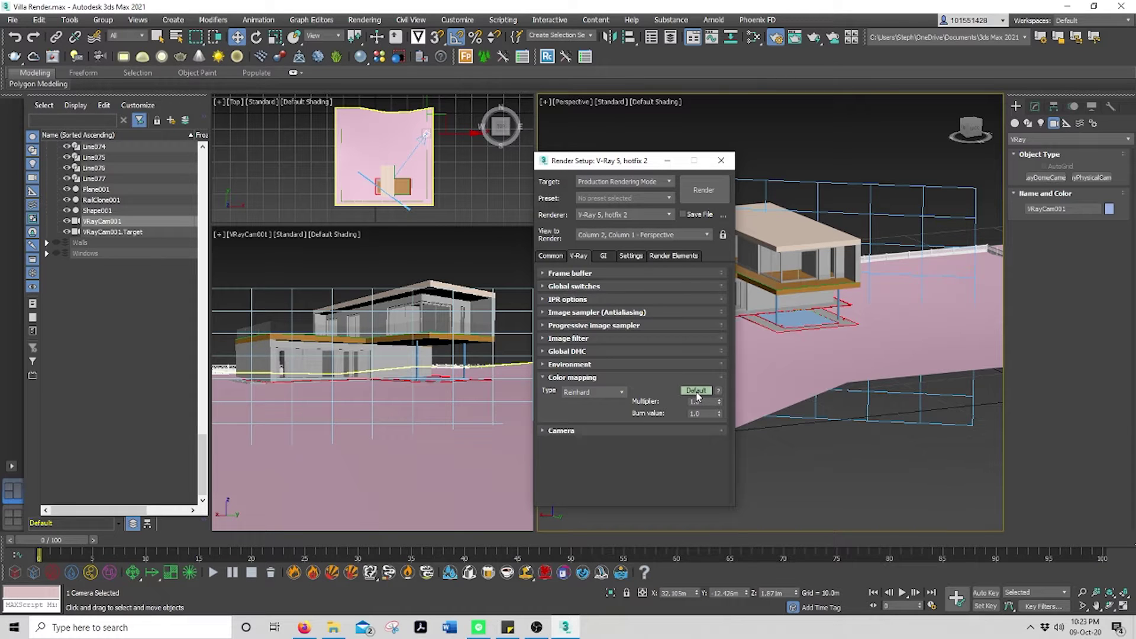
click(693, 413)
text(0)
click(698, 391)
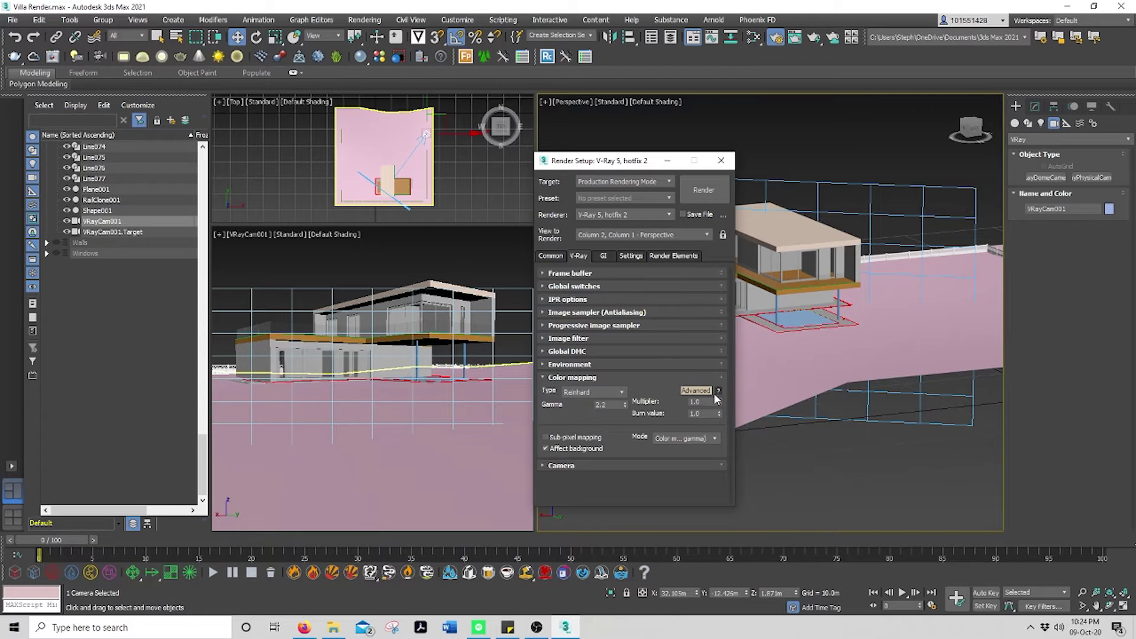
click(701, 439)
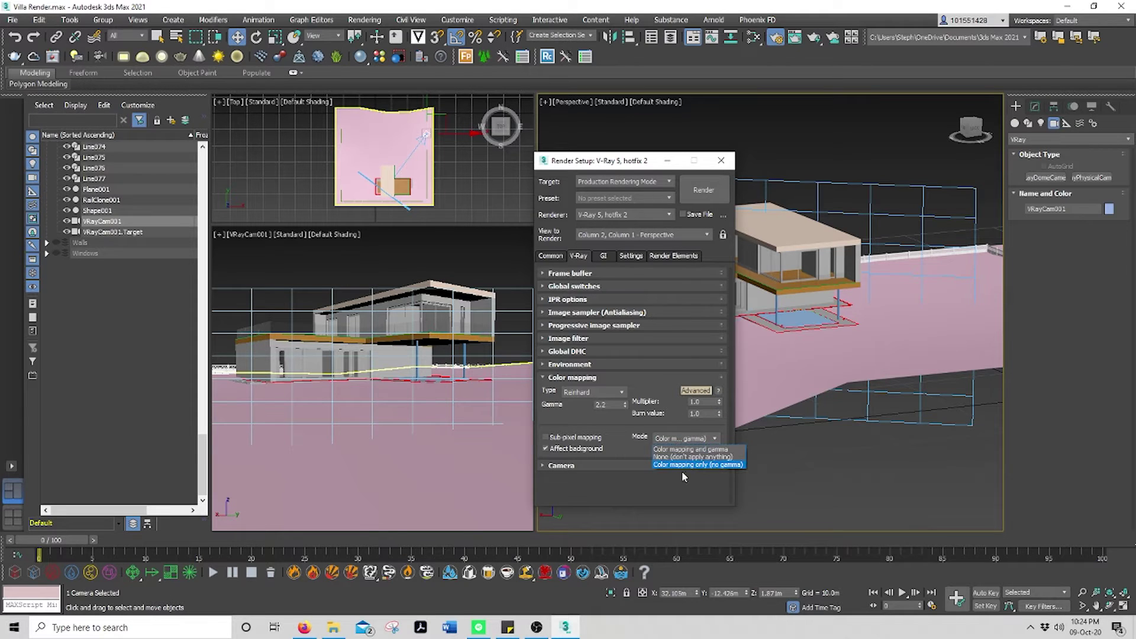
click(686, 465)
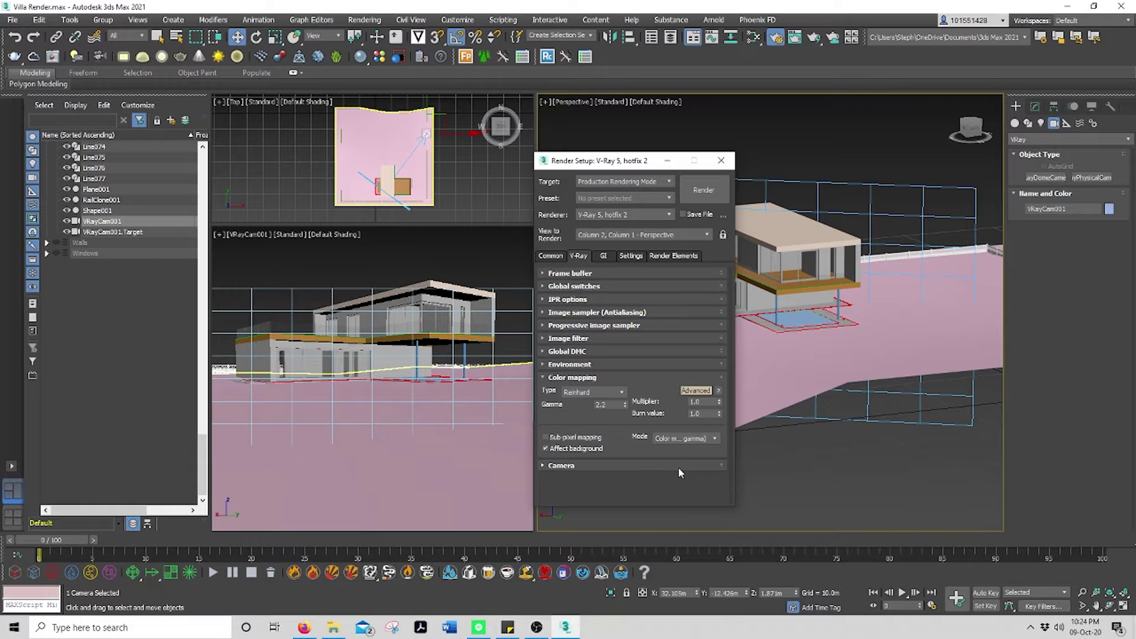
- On the GI tab, lower Light cache subdivs from 1000 to 500
click(604, 255)
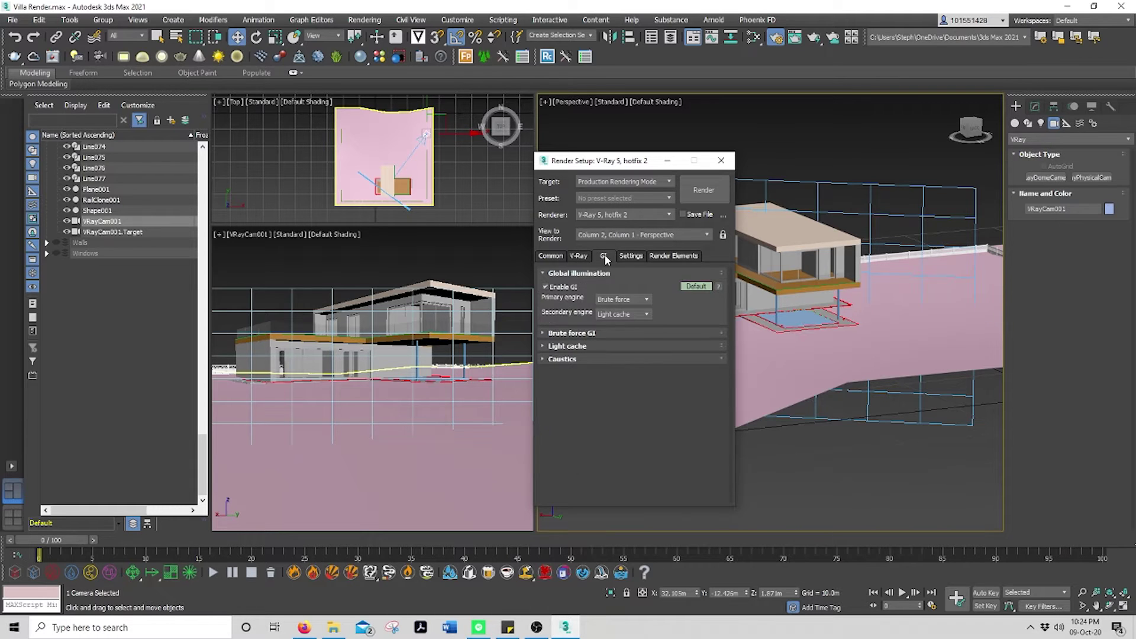
click(596, 345)
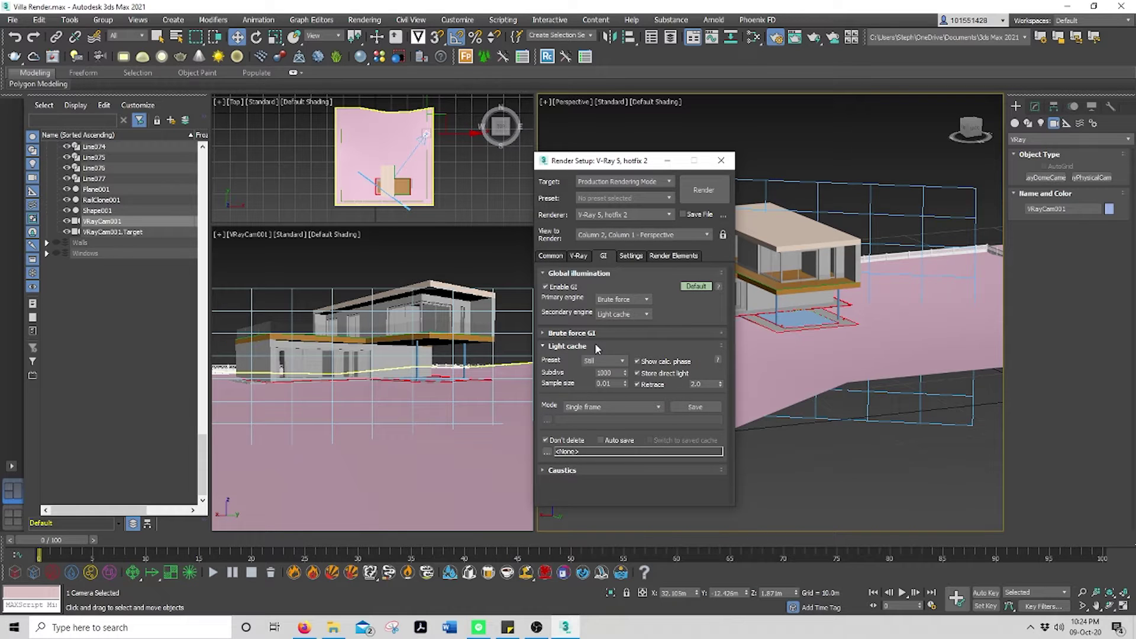
double_click(605, 373)
text(500)
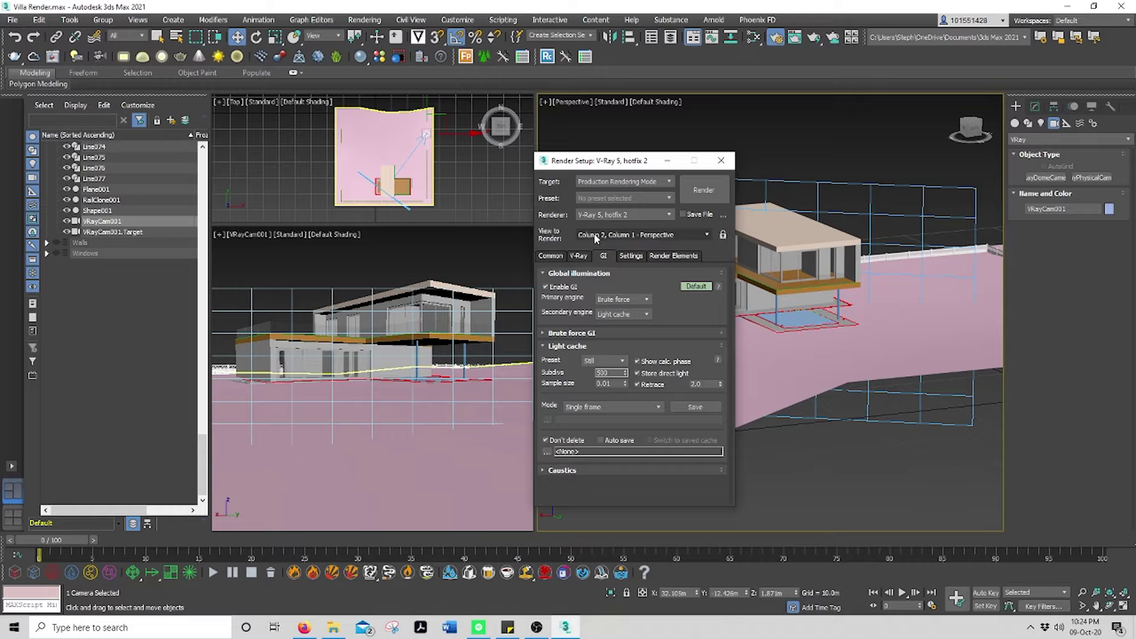
click(574, 258)
- Start the interactive IPR render and shrink the V-Ray Frame Buffer window
click(570, 300)
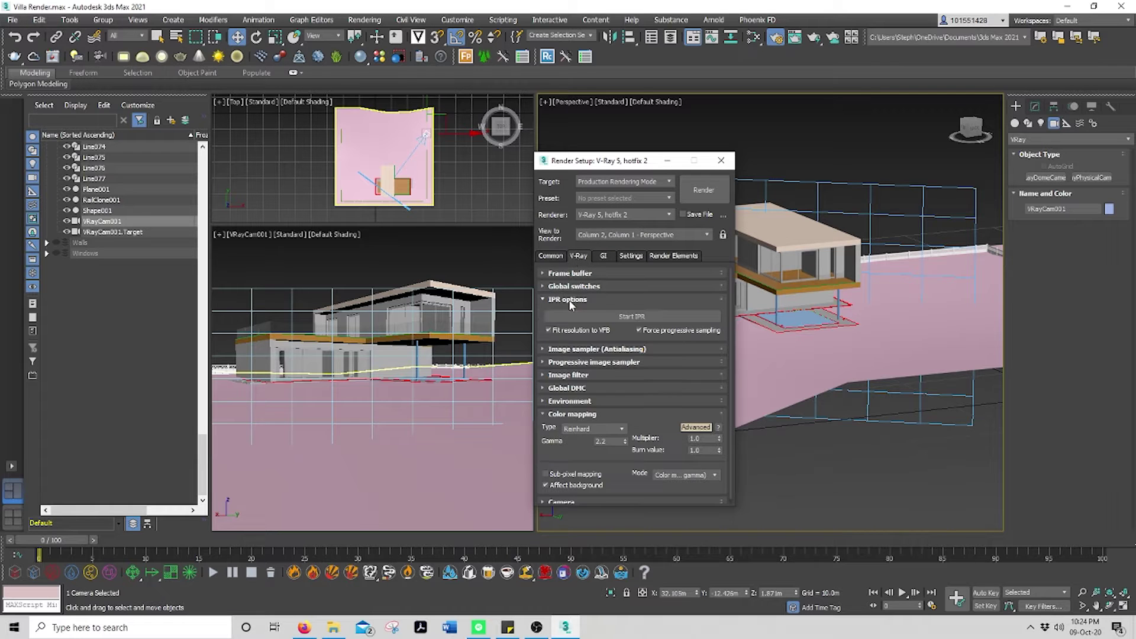
click(638, 317)
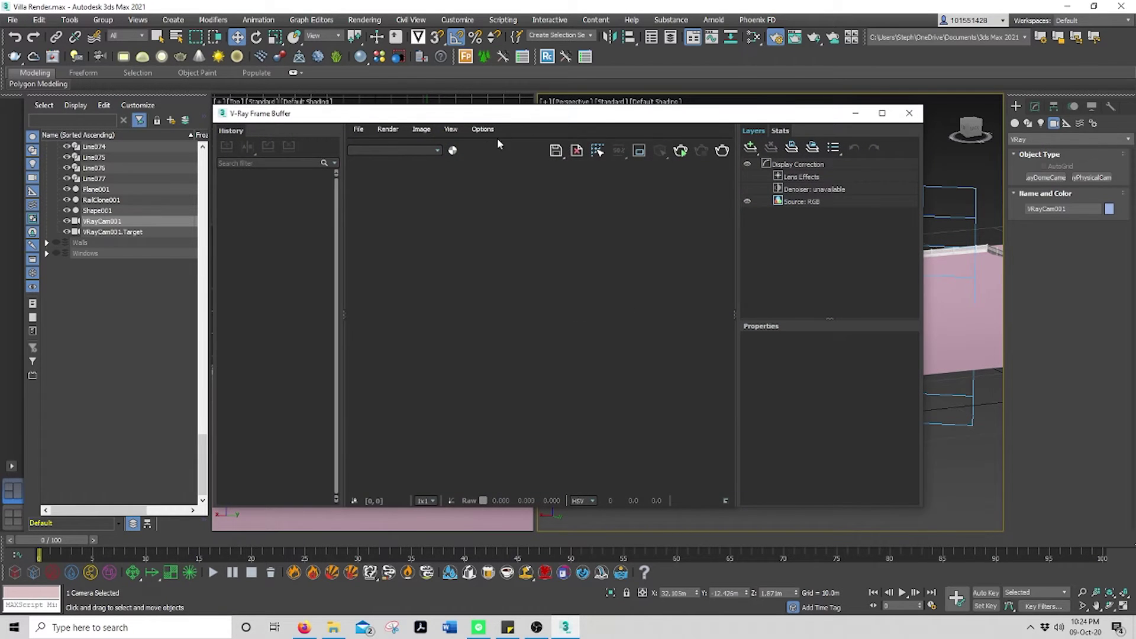
drag(502, 116, 312, 67)
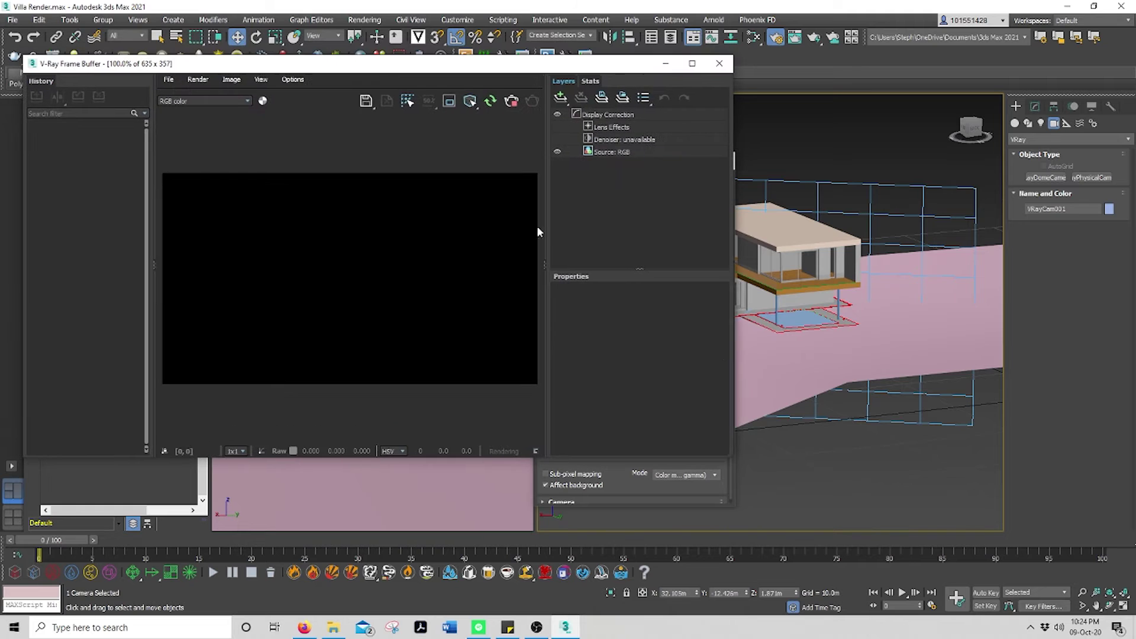
drag(732, 456, 543, 510)
- Apply the Substance compatibility scripts and close Render Setup
click(572, 197)
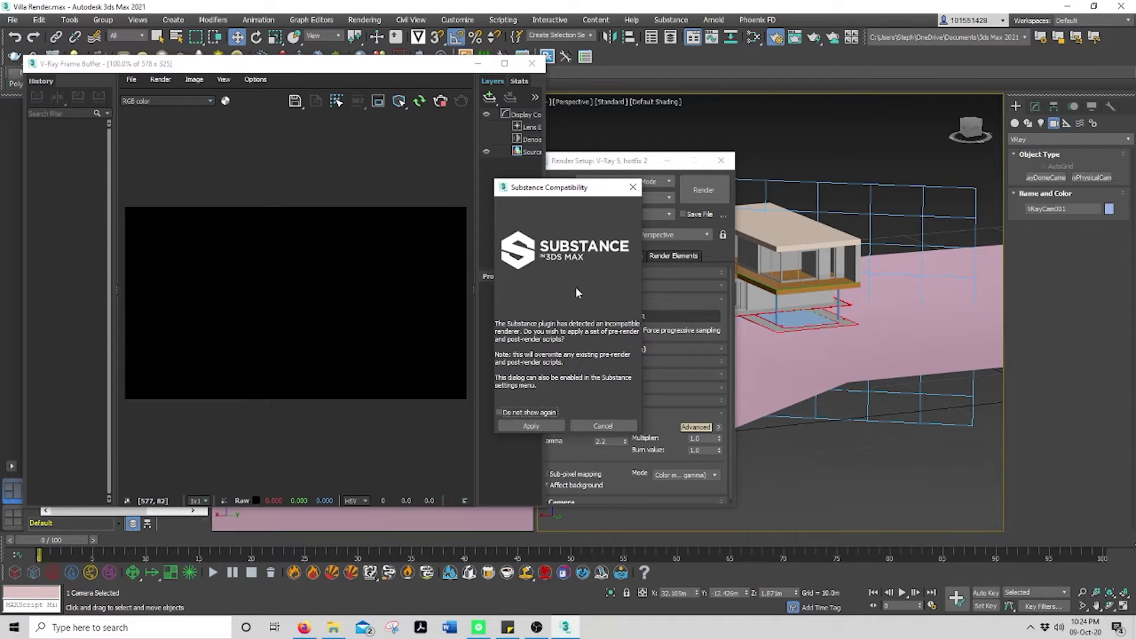
click(537, 426)
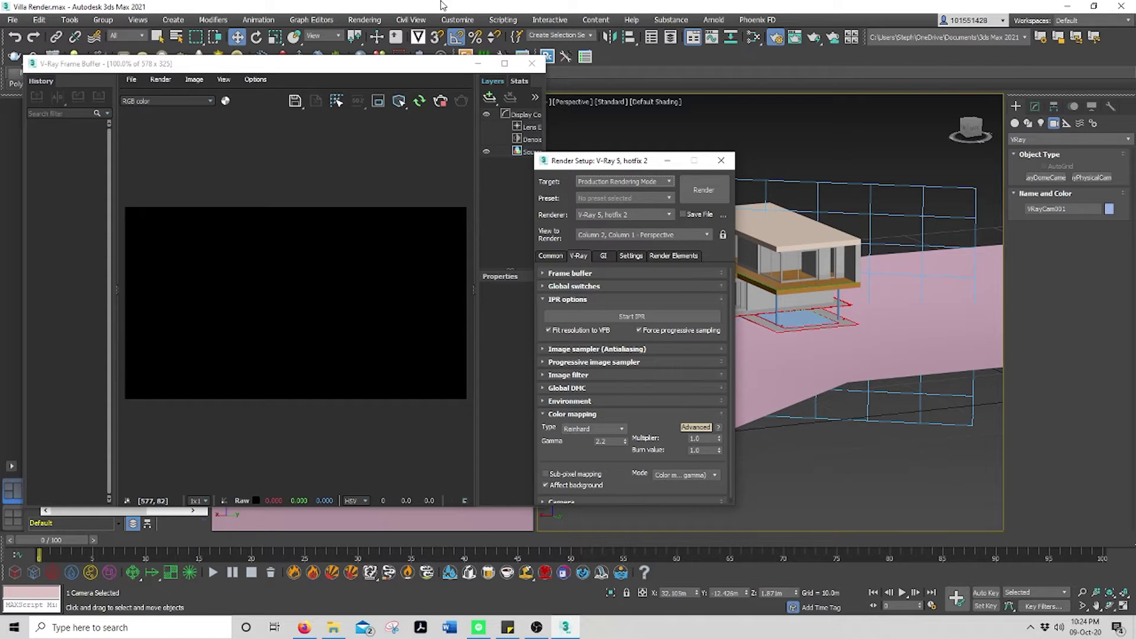
click(721, 160)
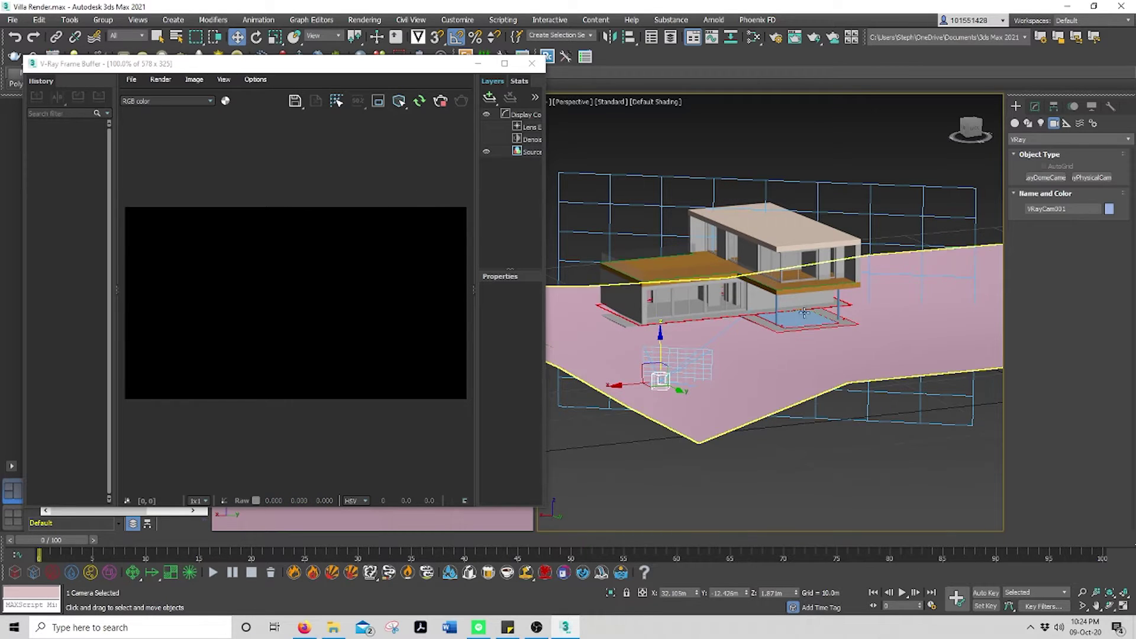
- Place a VRaySun aimed at the villa in the Top view and accept the VRaySky map
click(1041, 123)
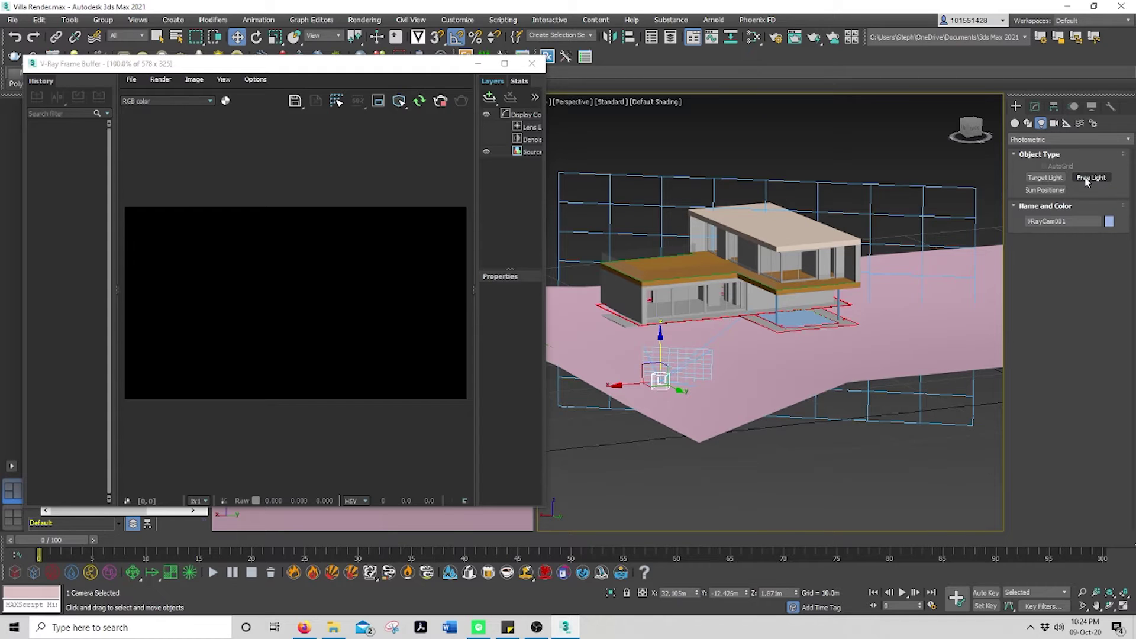
click(1061, 142)
click(1051, 176)
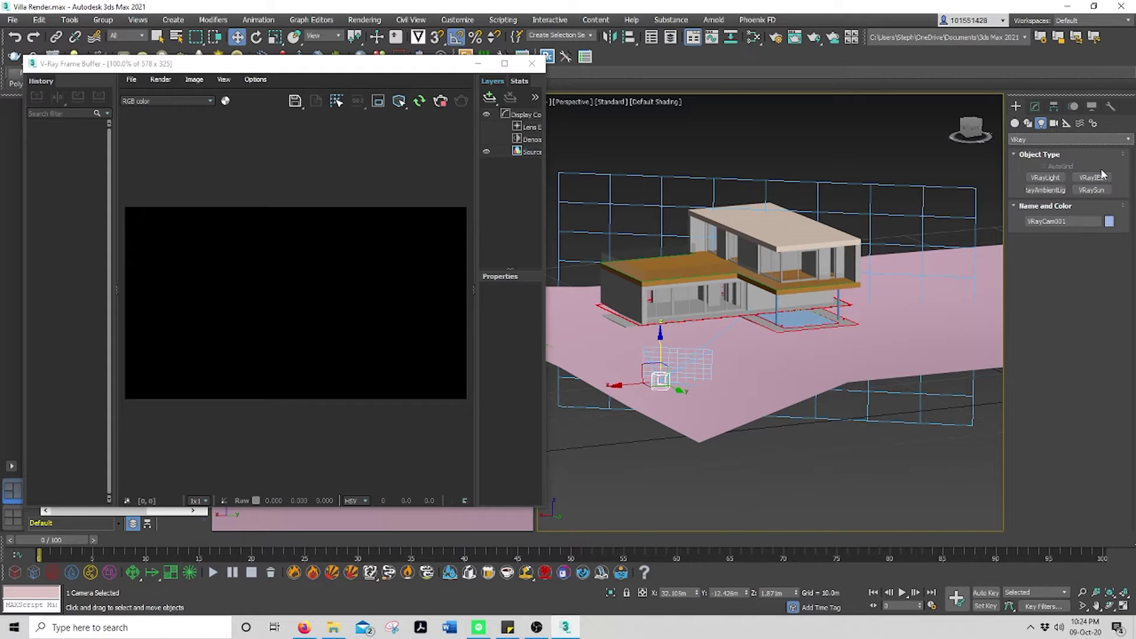
drag(440, 66, 461, 317)
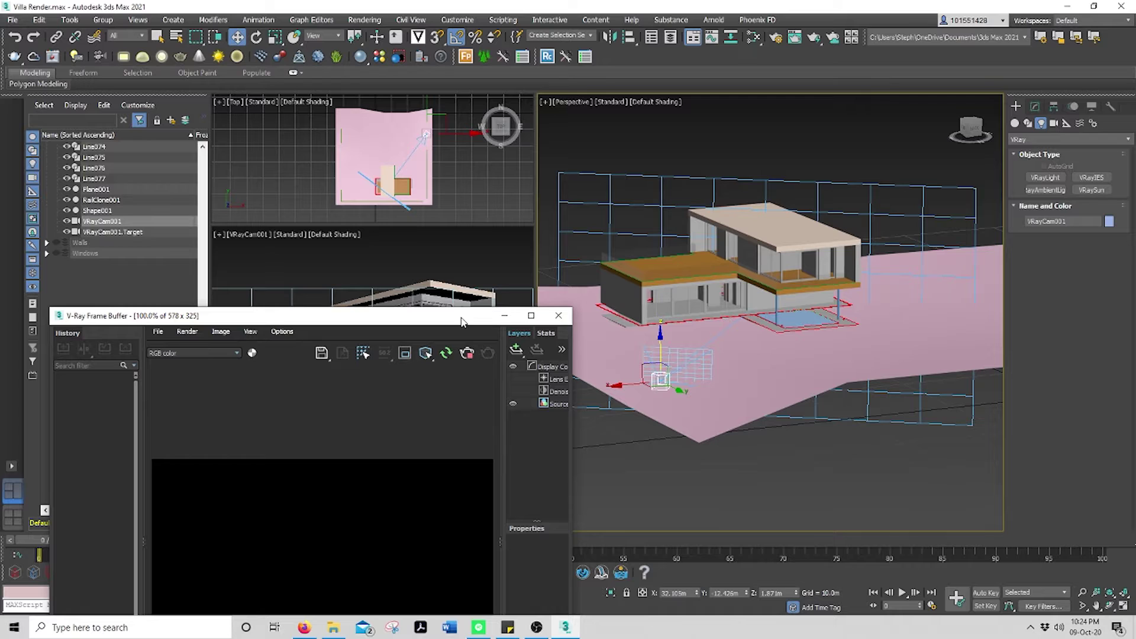
click(451, 164)
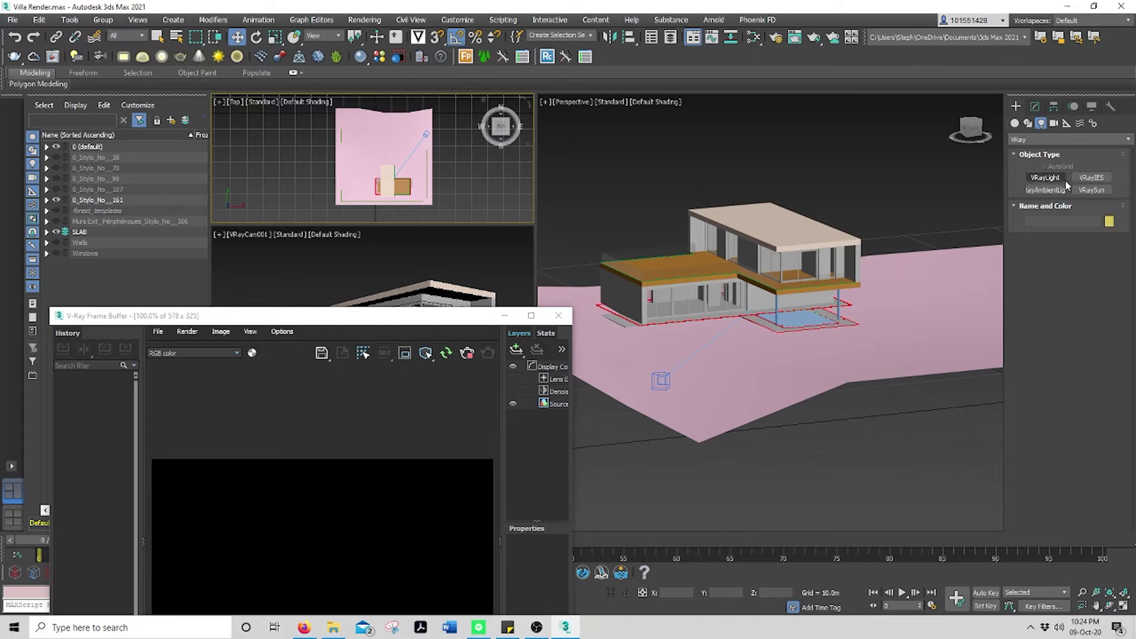
click(1091, 191)
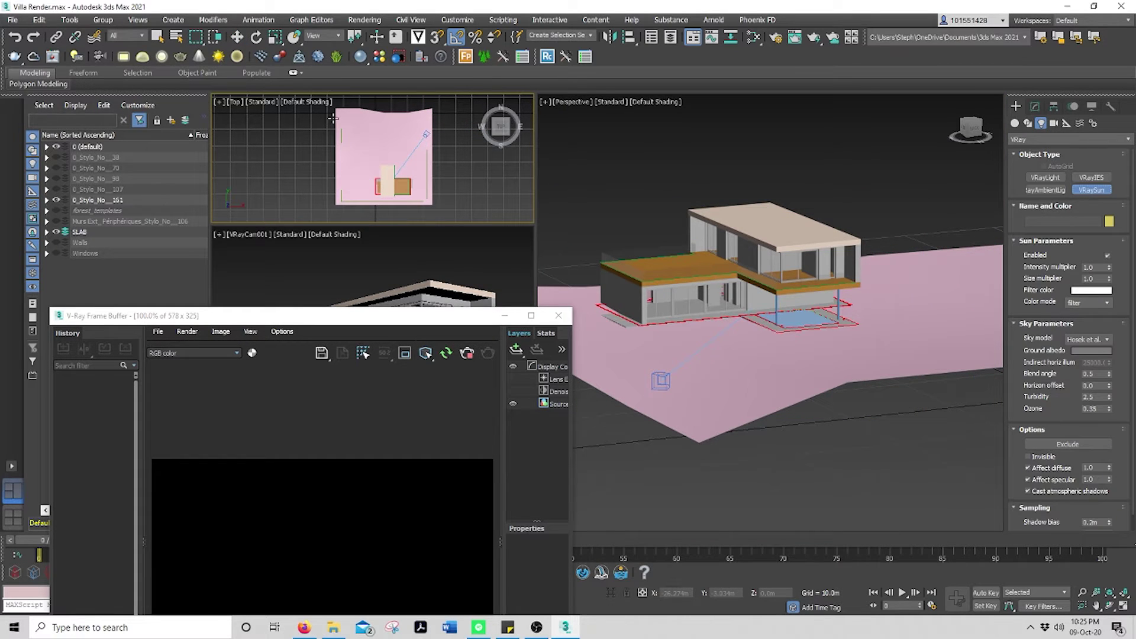
drag(331, 111, 388, 189)
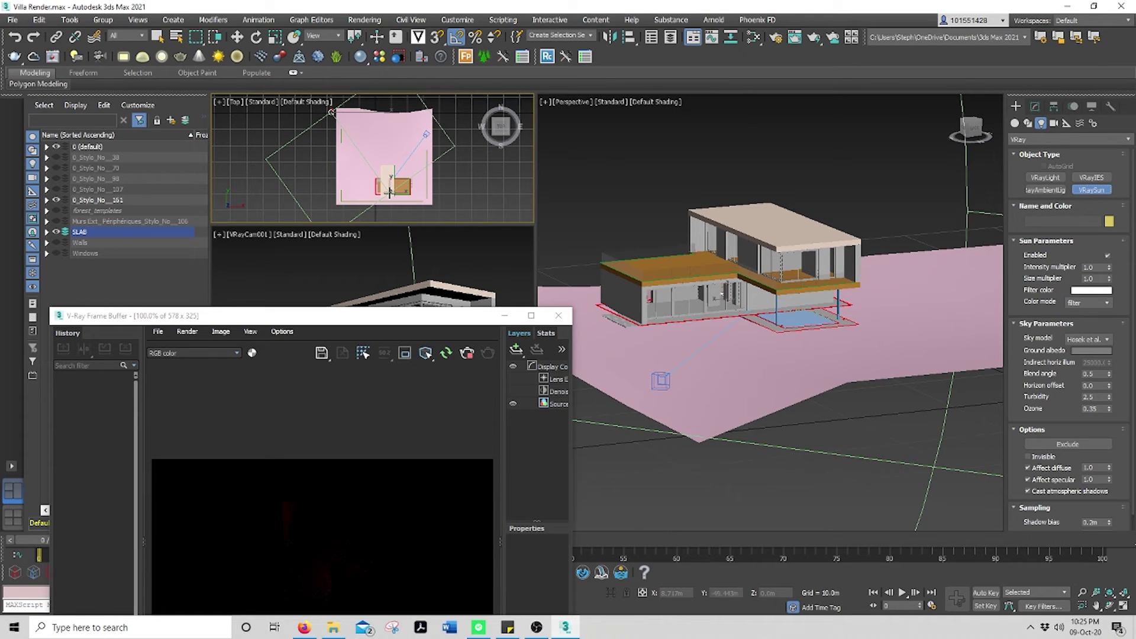
drag(390, 191, 392, 199)
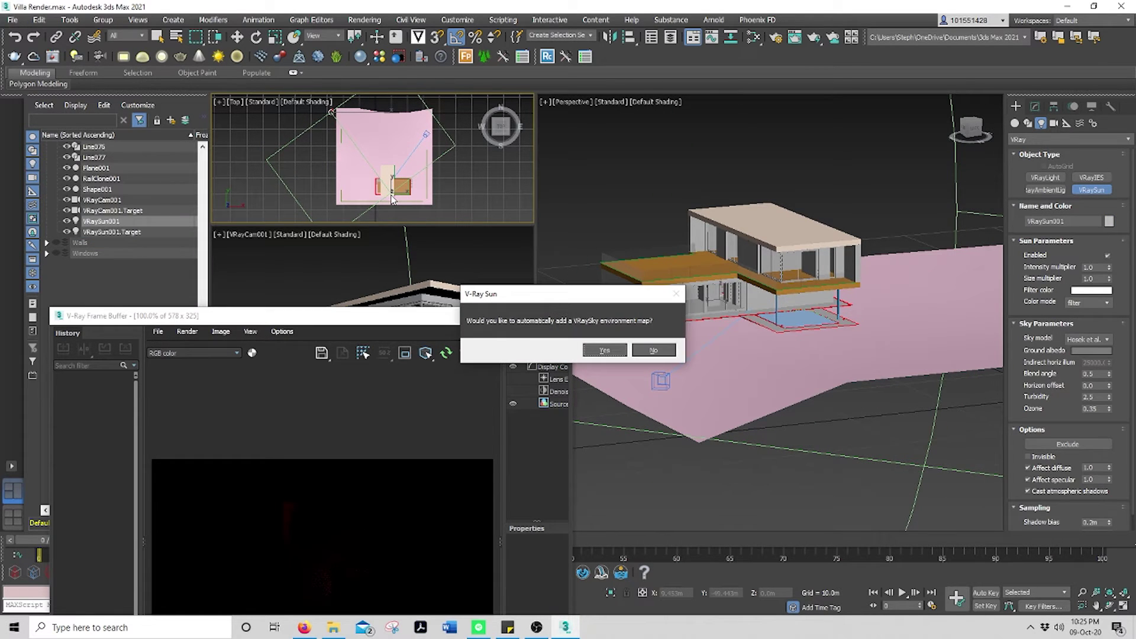
click(604, 352)
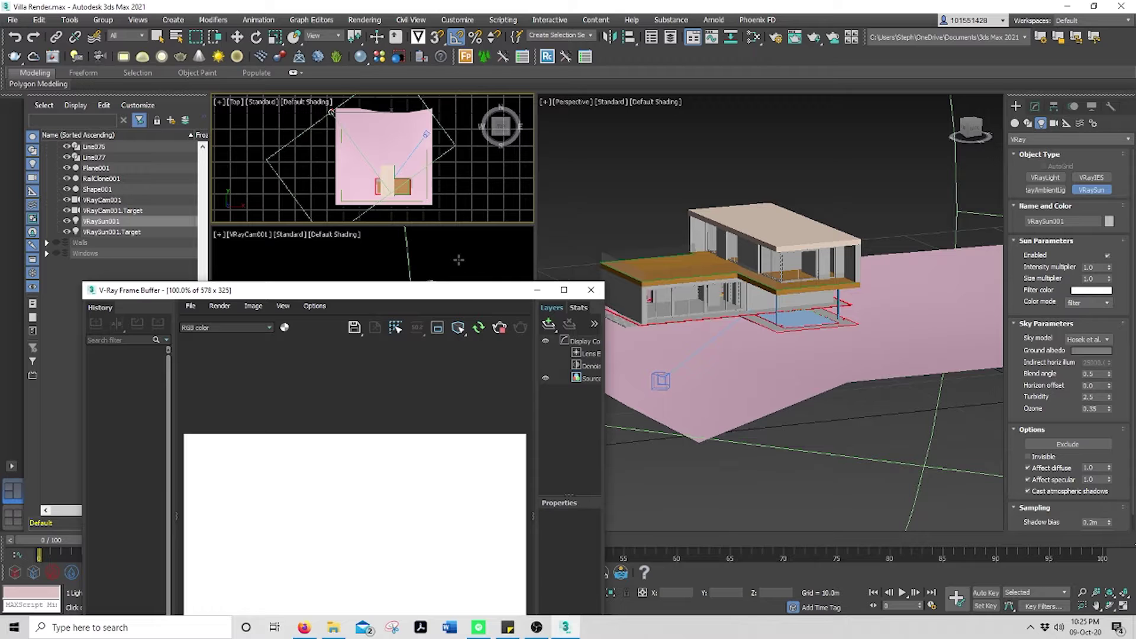
- Deselect the sun and move the Frame Buffer so the sunset render updates
click(237, 37)
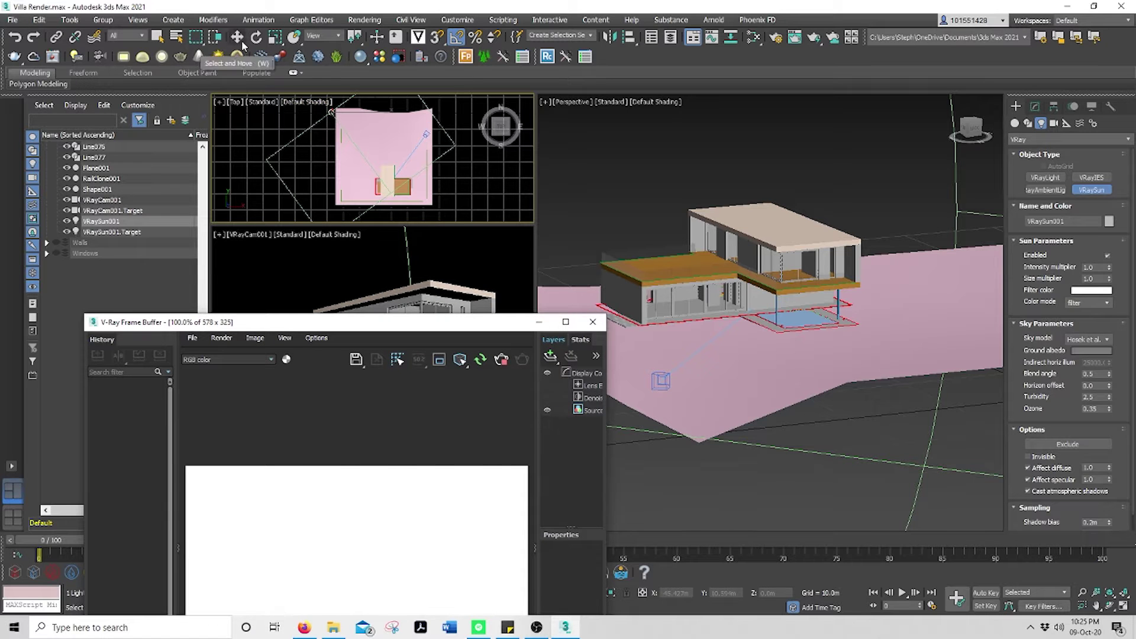
click(295, 258)
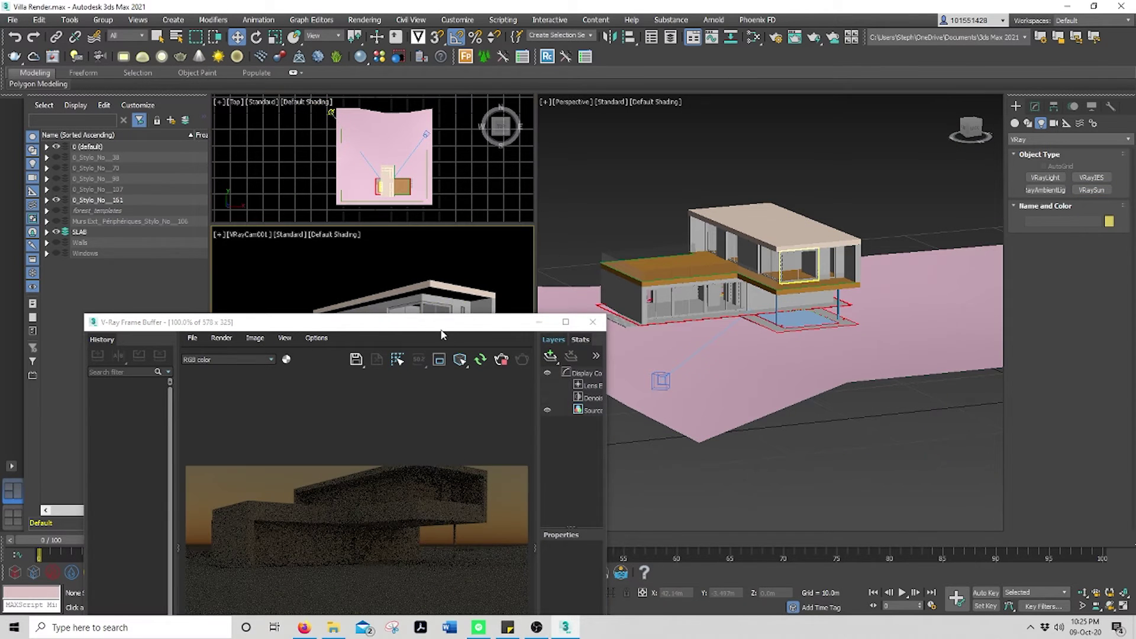
drag(446, 337, 442, 164)
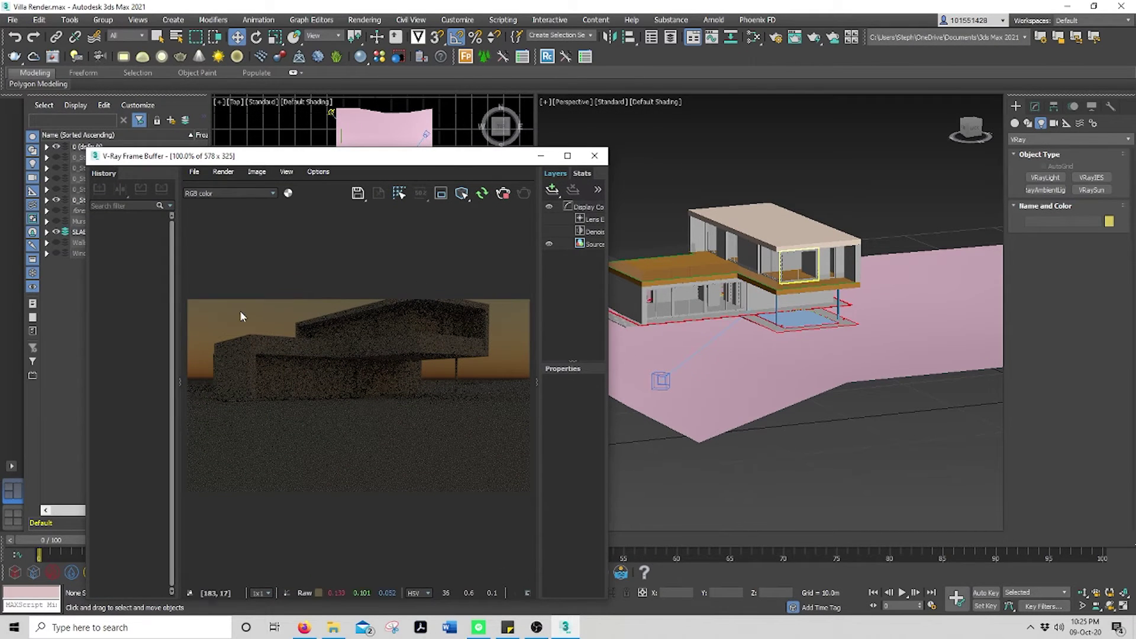
- Raise VRayCam001 from Z 2.373 m to 2.97 m
click(663, 381)
click(663, 381)
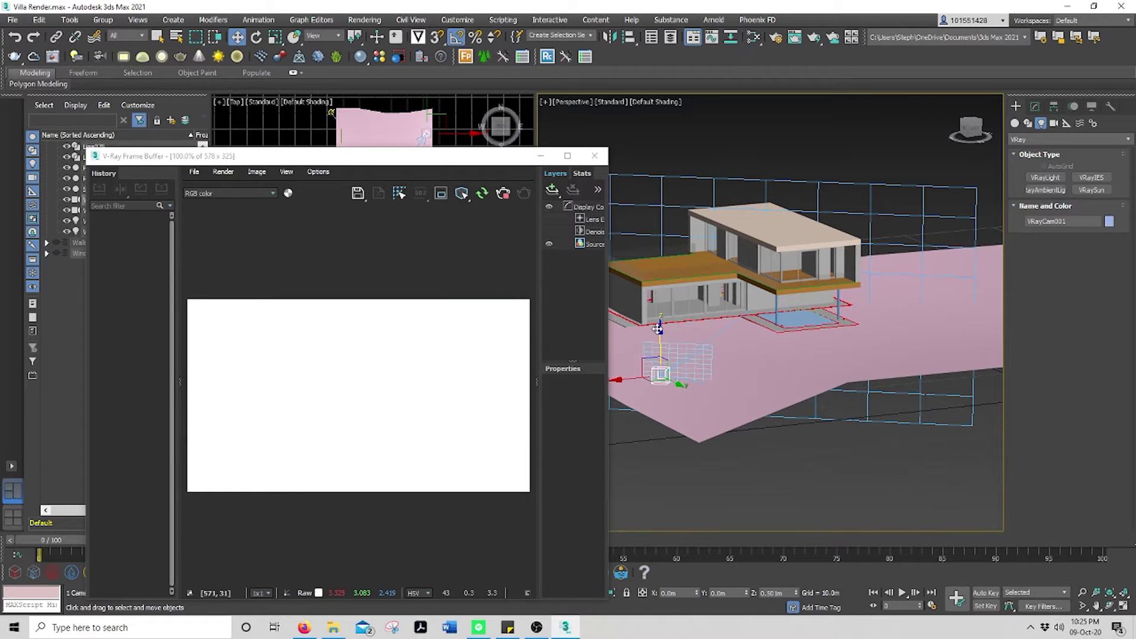
drag(355, 156, 375, 225)
click(485, 264)
click(663, 375)
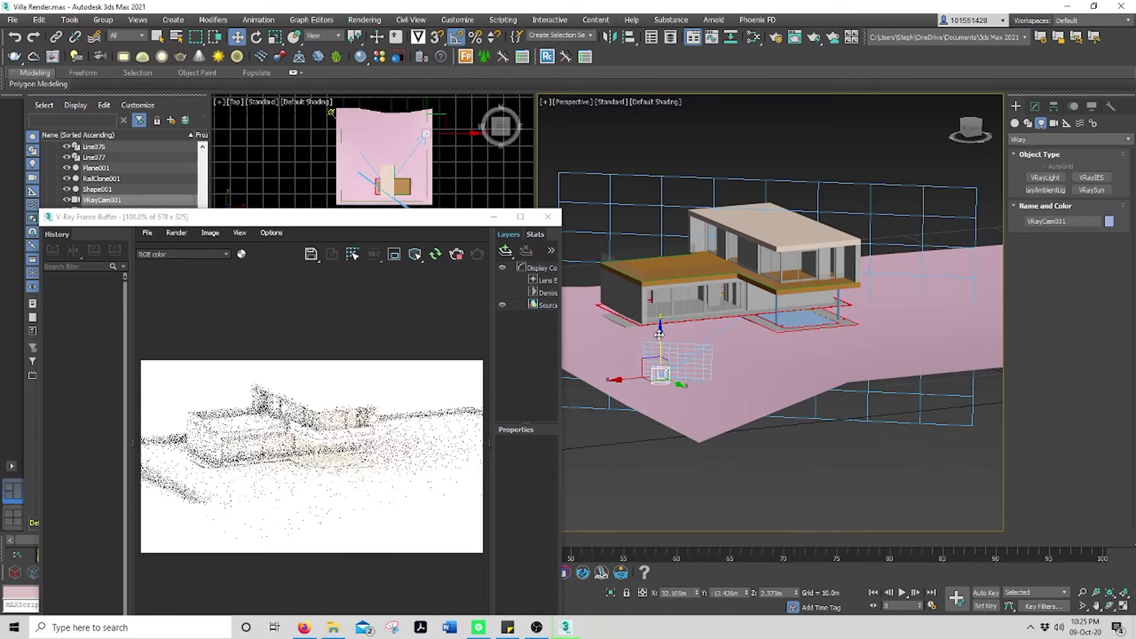
drag(659, 334, 657, 326)
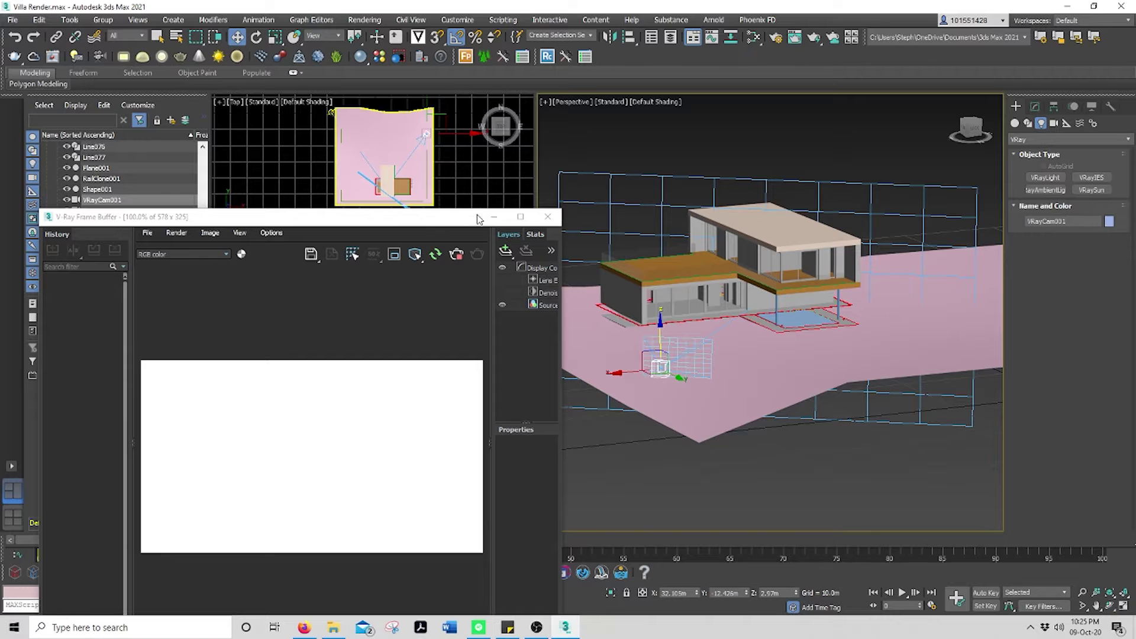
- Shift VRayCam001 slightly sideways and lower it a little to reframe the villa
drag(452, 224, 432, 184)
click(471, 258)
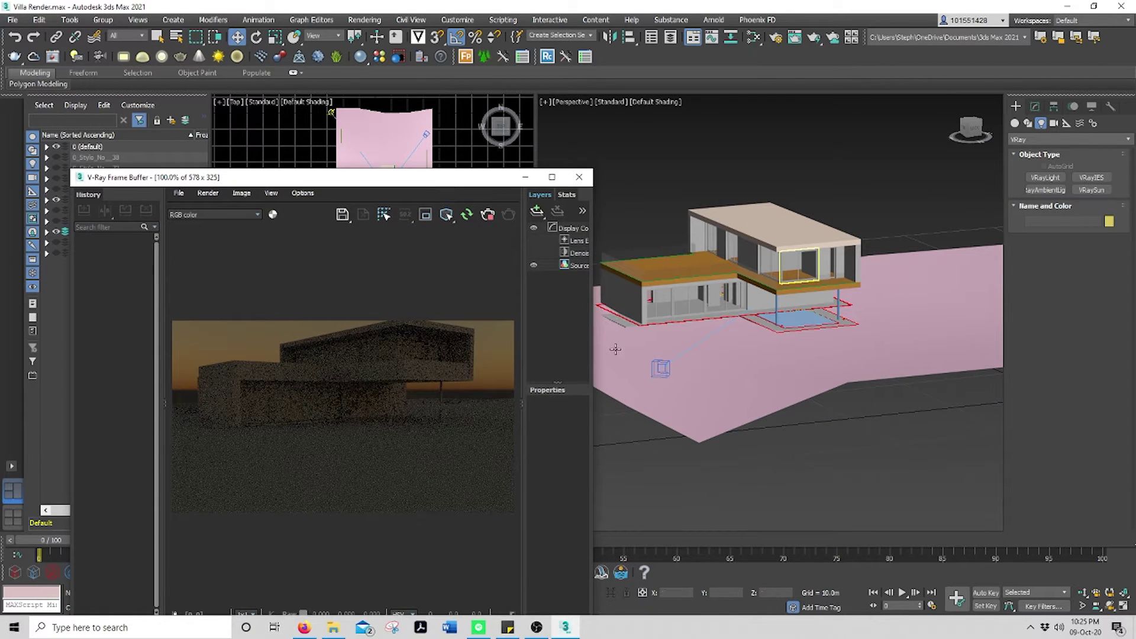
click(658, 368)
drag(660, 368, 675, 385)
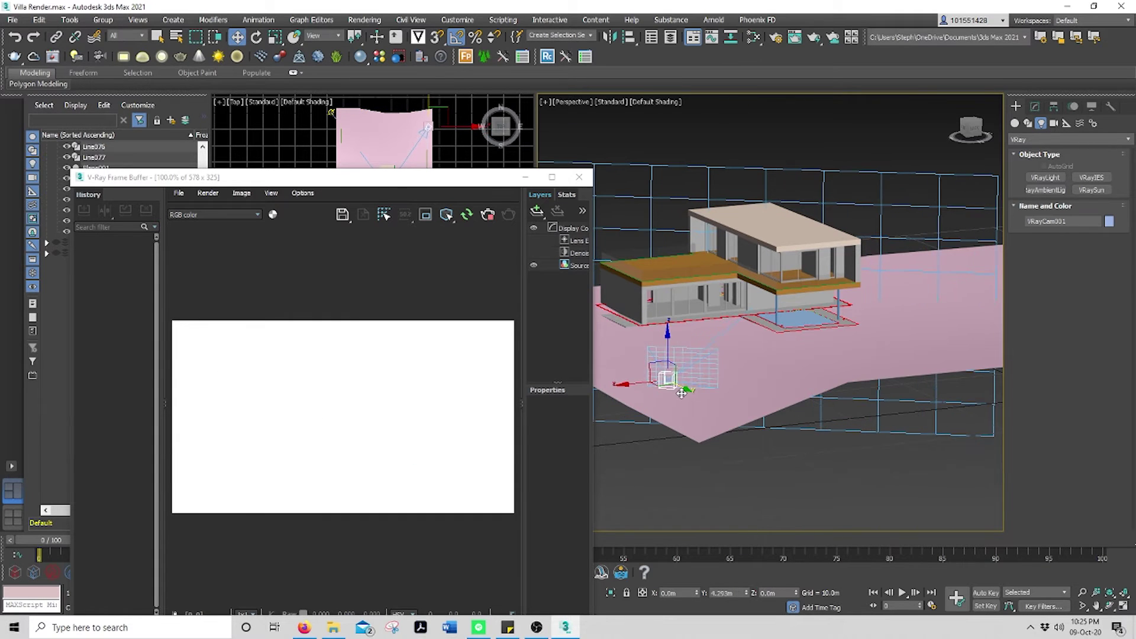
drag(669, 330, 670, 342)
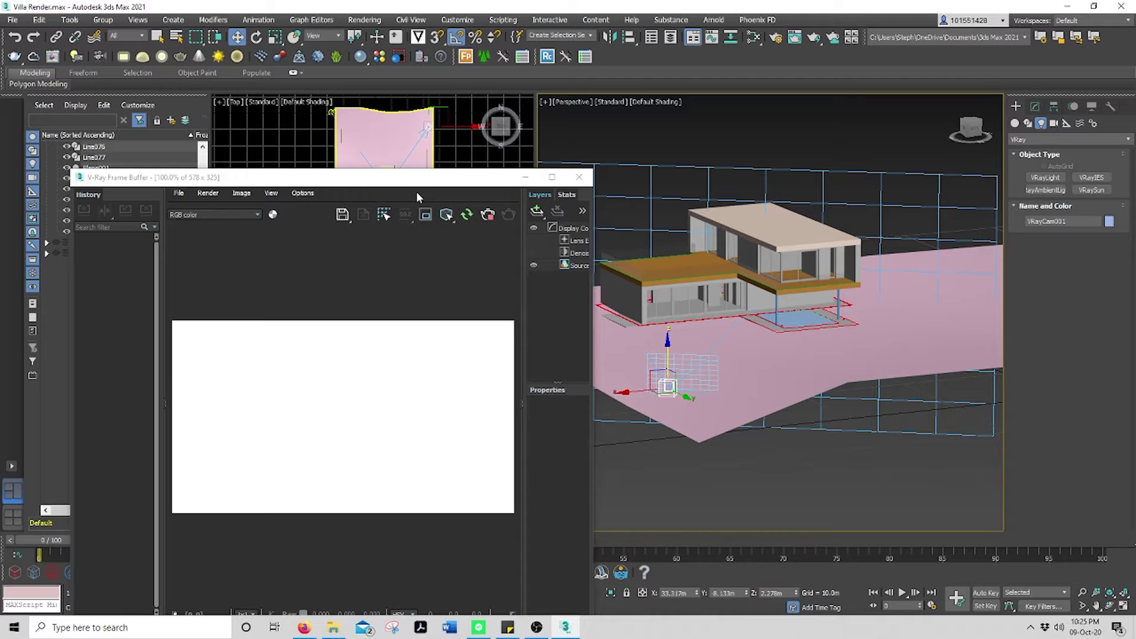
mouse_move(434, 172)
mouse_down()
mouse_move(447, 352)
mouse_move(443, 167)
mouse_up()
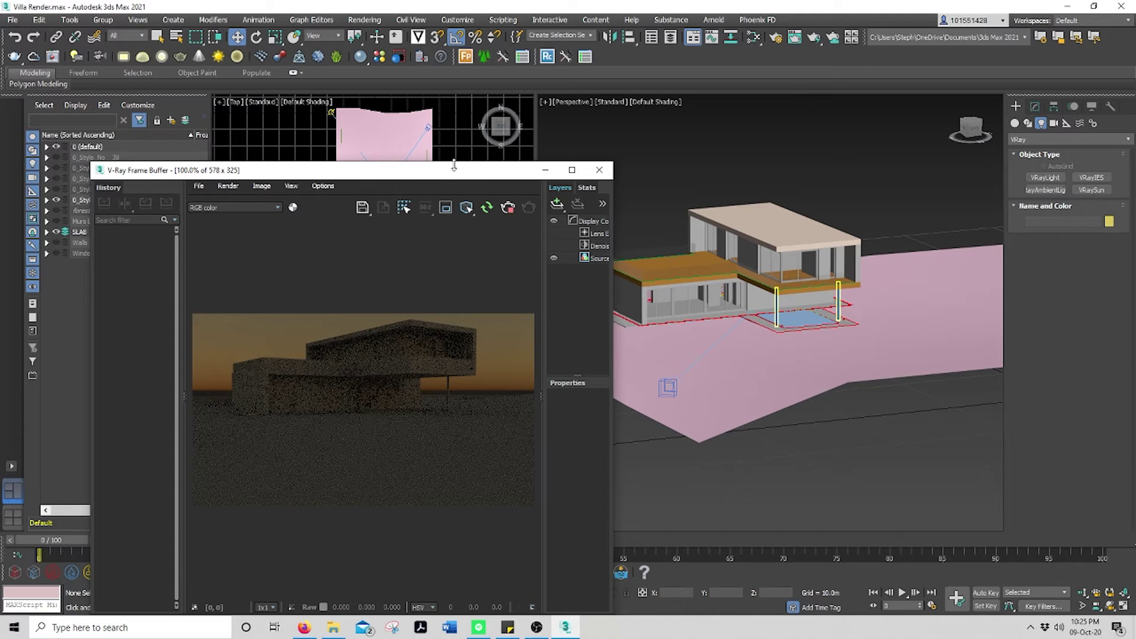
- Orbit the Perspective view and raise VRaySun001 to about 32 m above the villa
drag(447, 173, 444, 257)
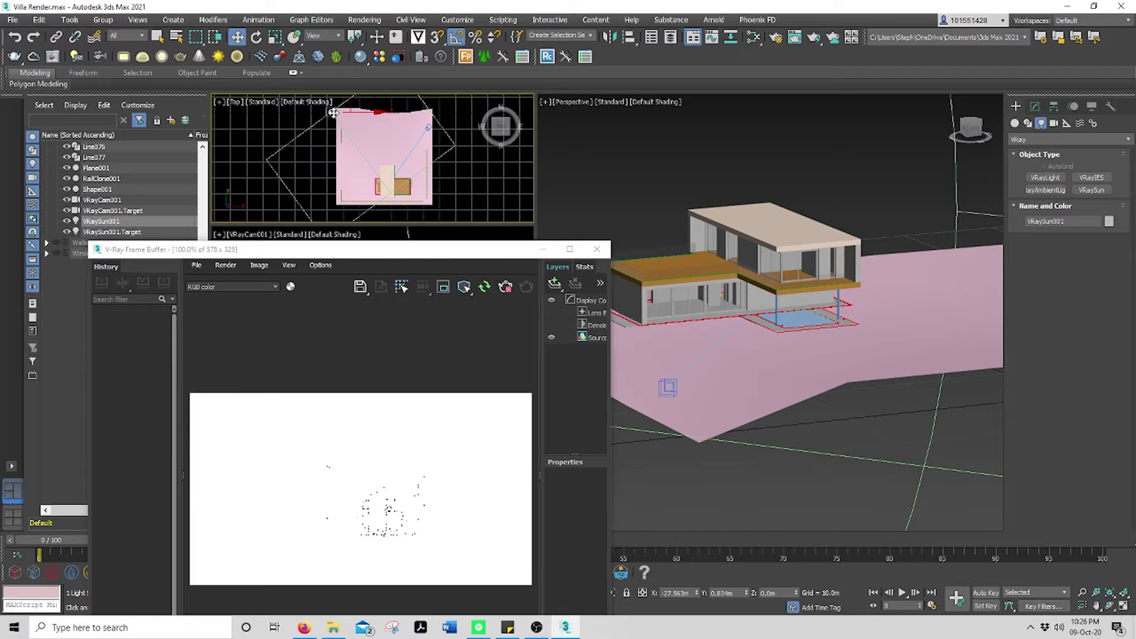
scroll(859, 387, down, 3)
alt+middle_drag(859, 387, 932, 355)
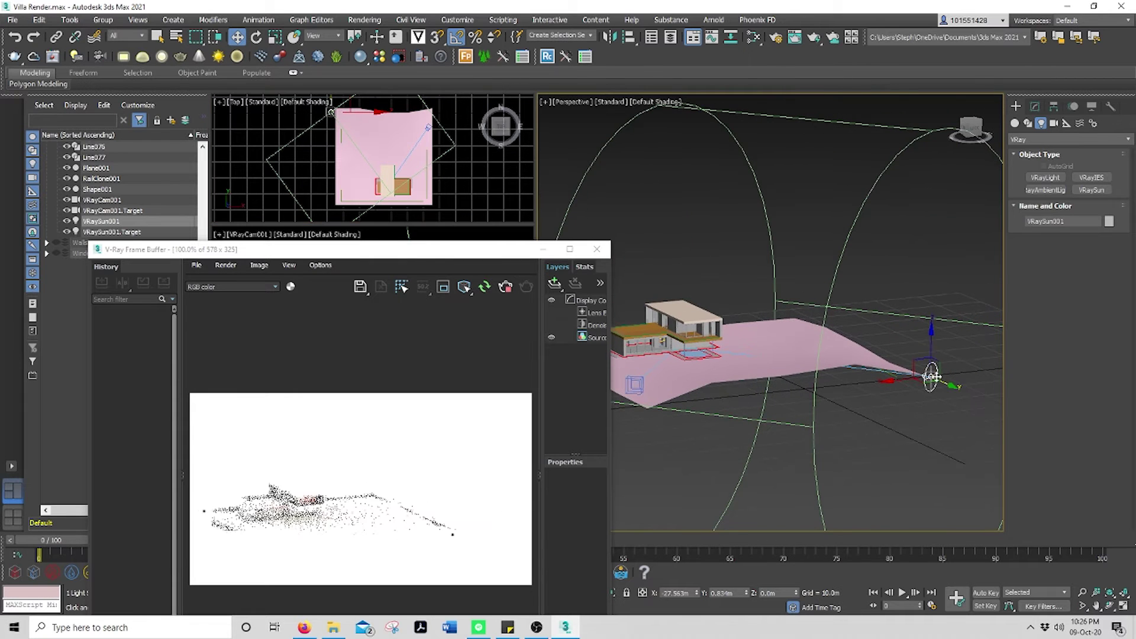
drag(935, 286, 918, 175)
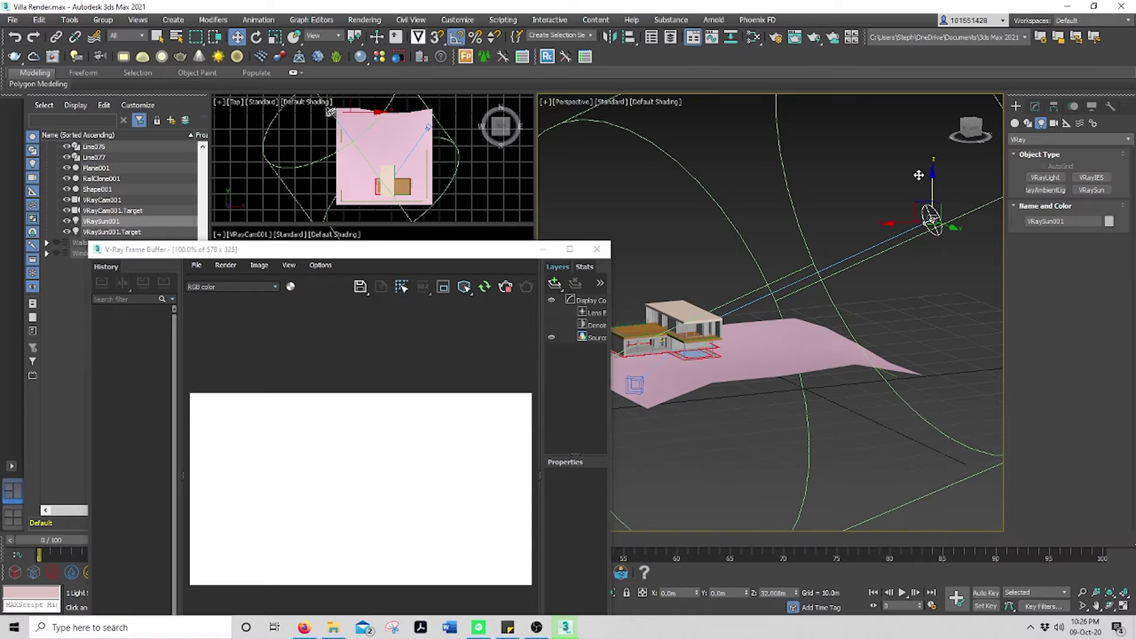
- Rearrange the Frame Buffer window while the daylit villa render refreshes
drag(483, 250, 508, 317)
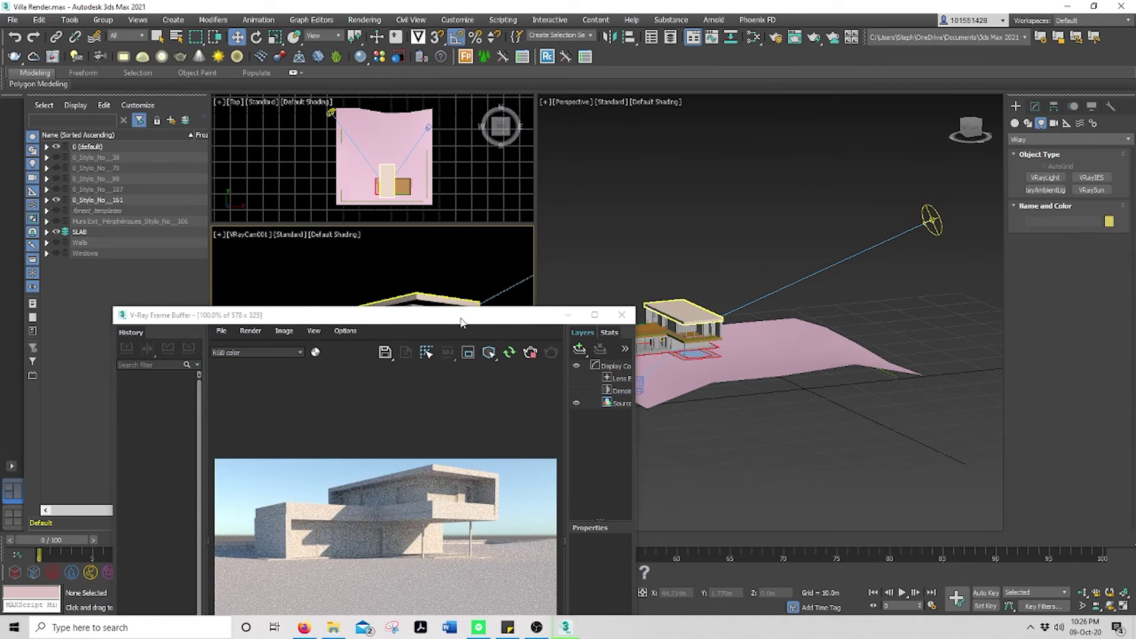
drag(462, 322, 610, 164)
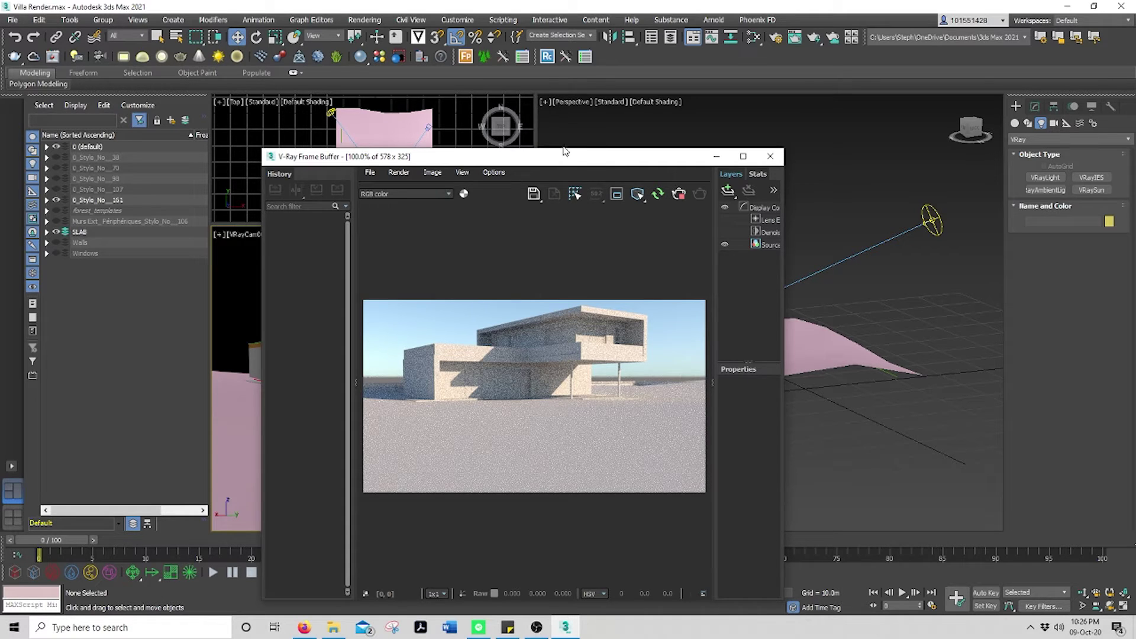
drag(564, 151, 477, 318)
click(809, 121)
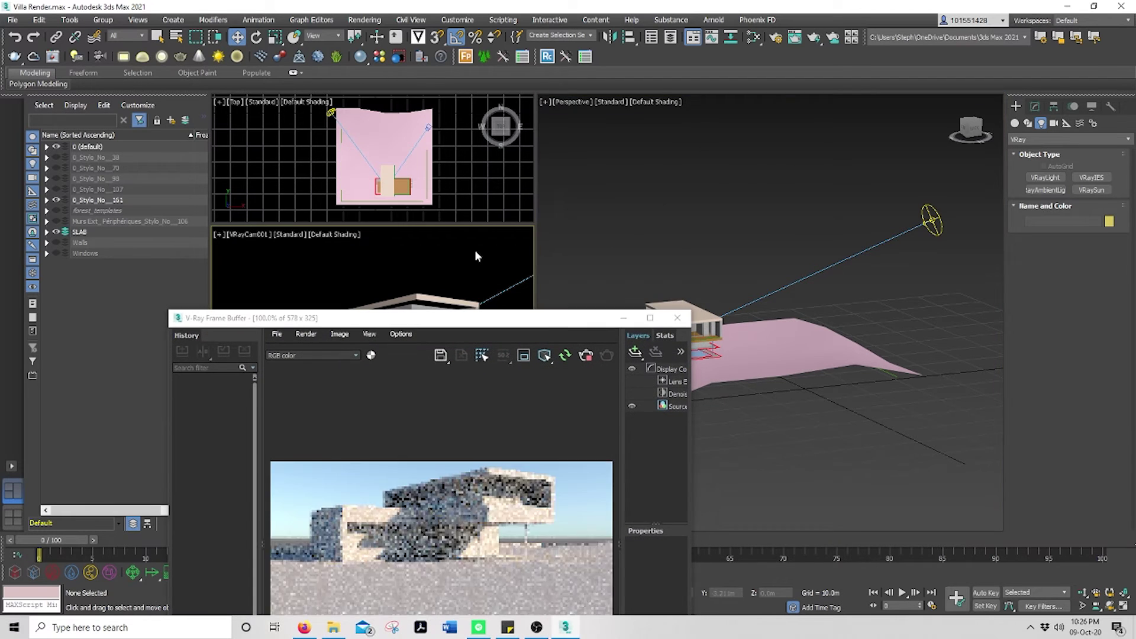
drag(477, 255, 493, 153)
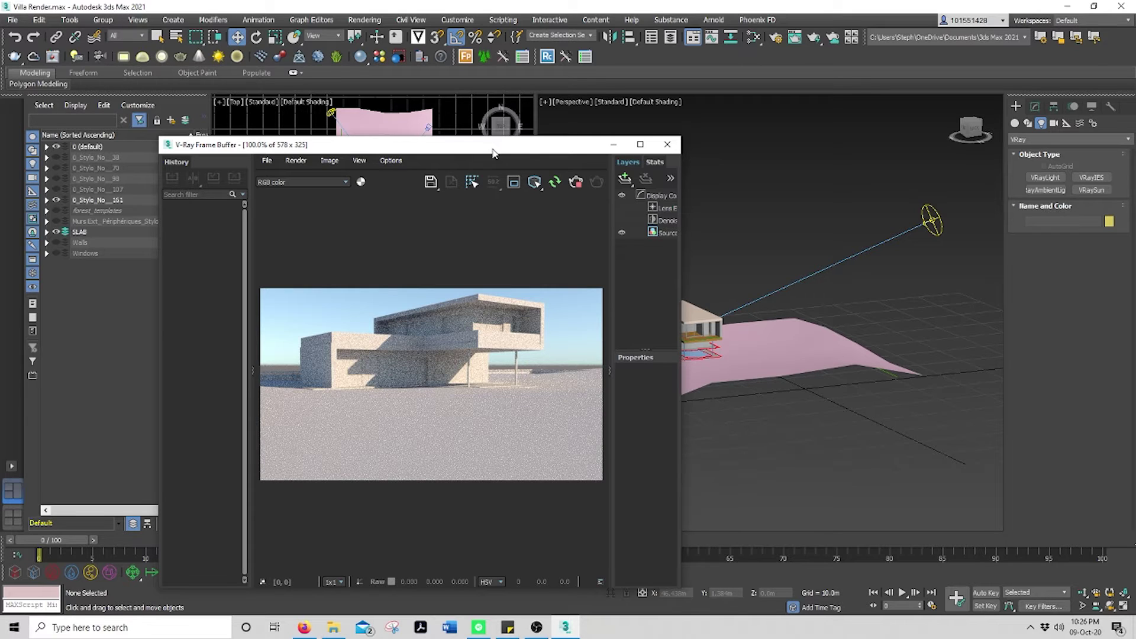
- Instance the Environment's sky map into the Slate Material Editor
click(364, 19)
click(404, 172)
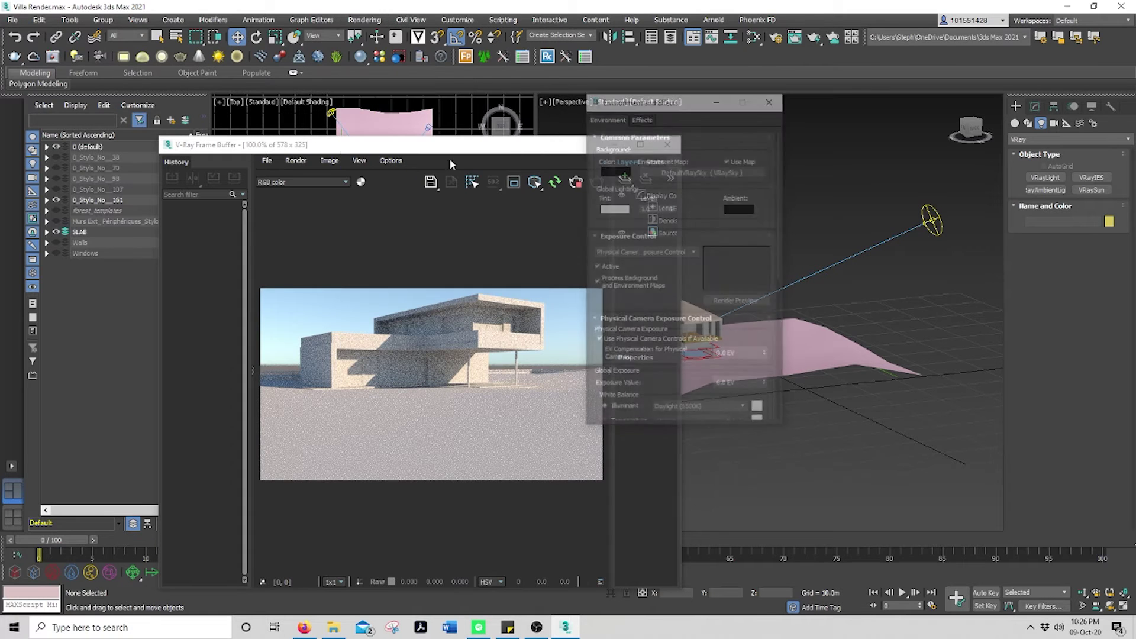
drag(664, 103, 799, 132)
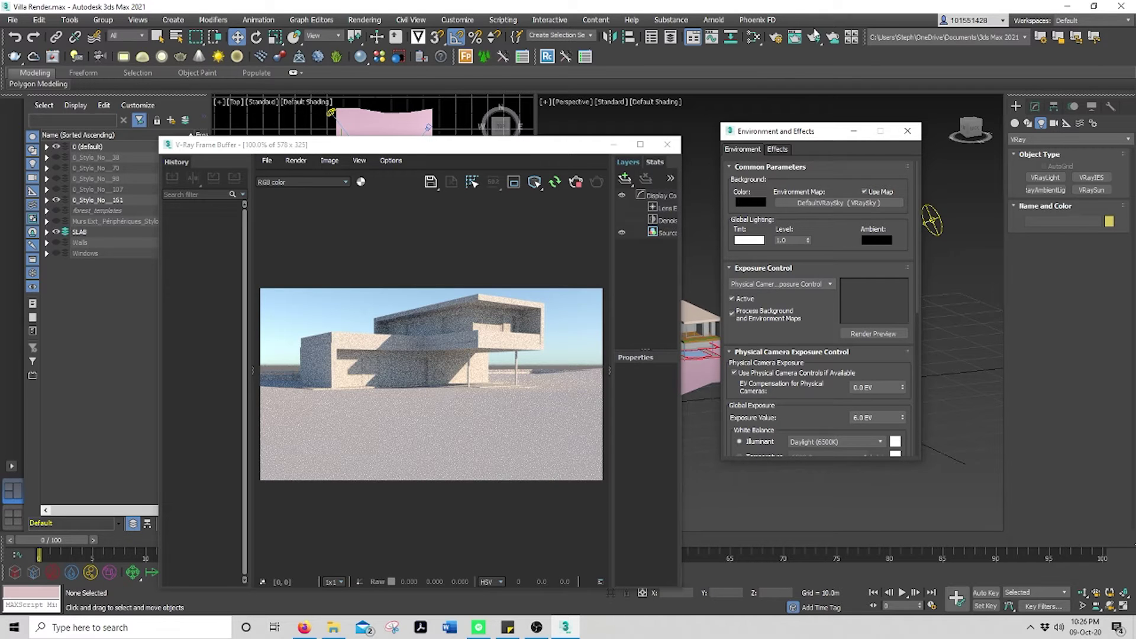
click(775, 38)
drag(808, 112, 388, 110)
drag(834, 207, 346, 213)
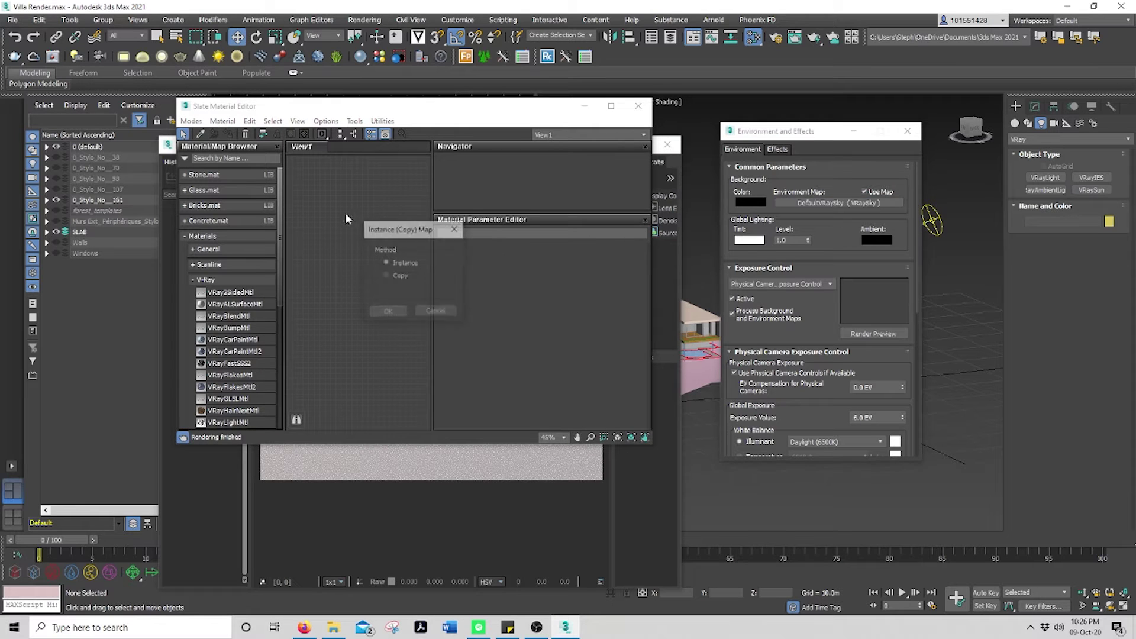
click(396, 312)
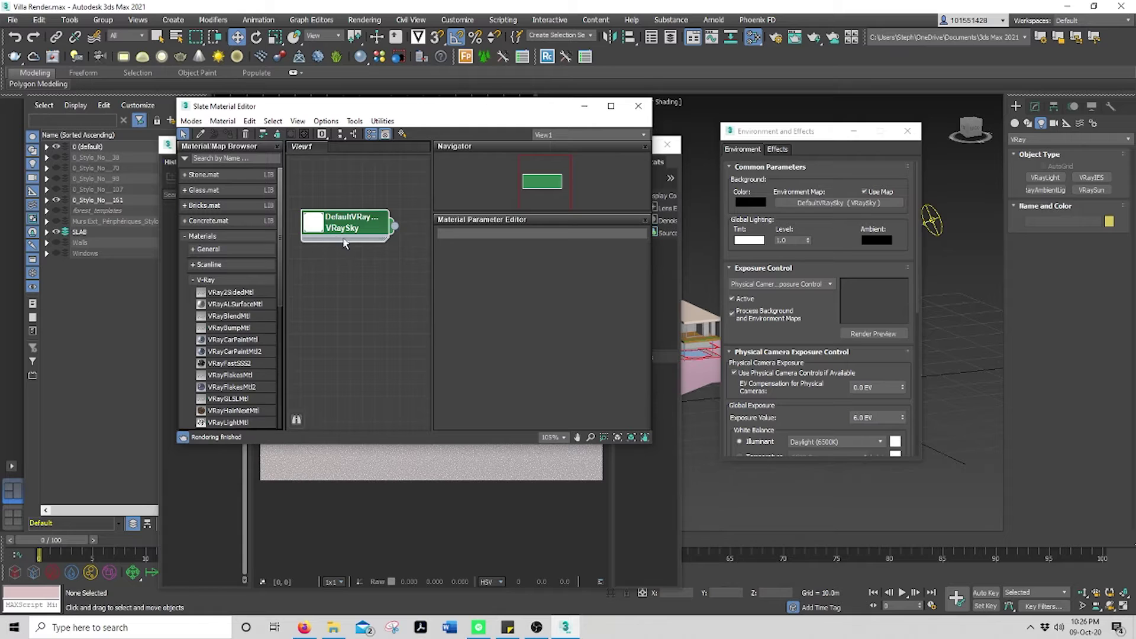
- In DefaultVRaySky, enable Specify sun node and pick VRaySun001
double_click(357, 224)
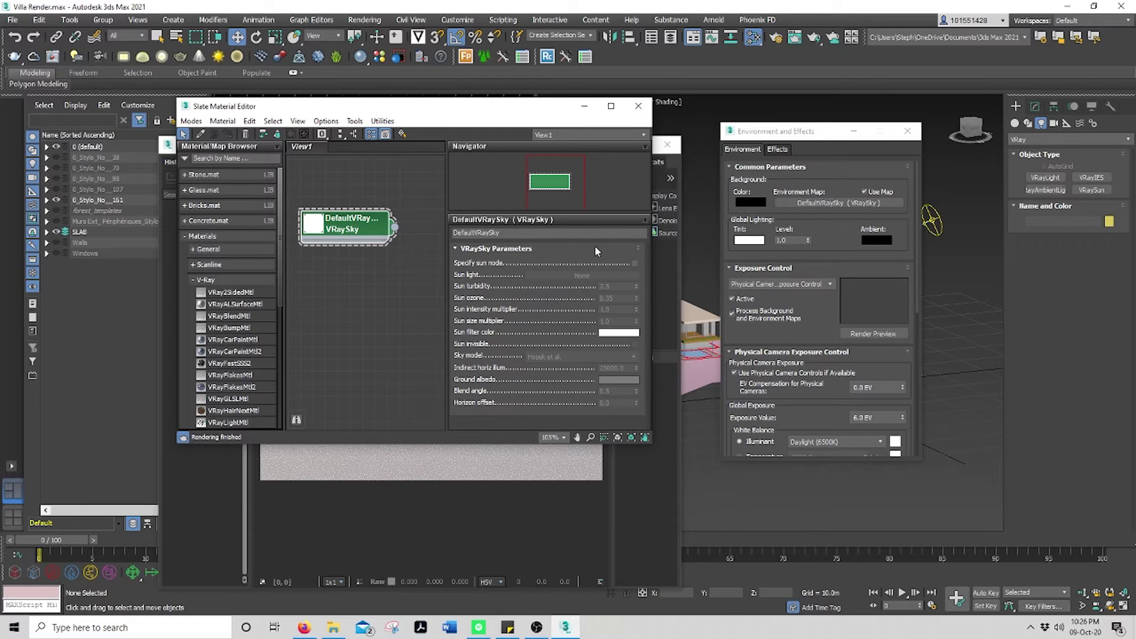
drag(769, 132, 715, 352)
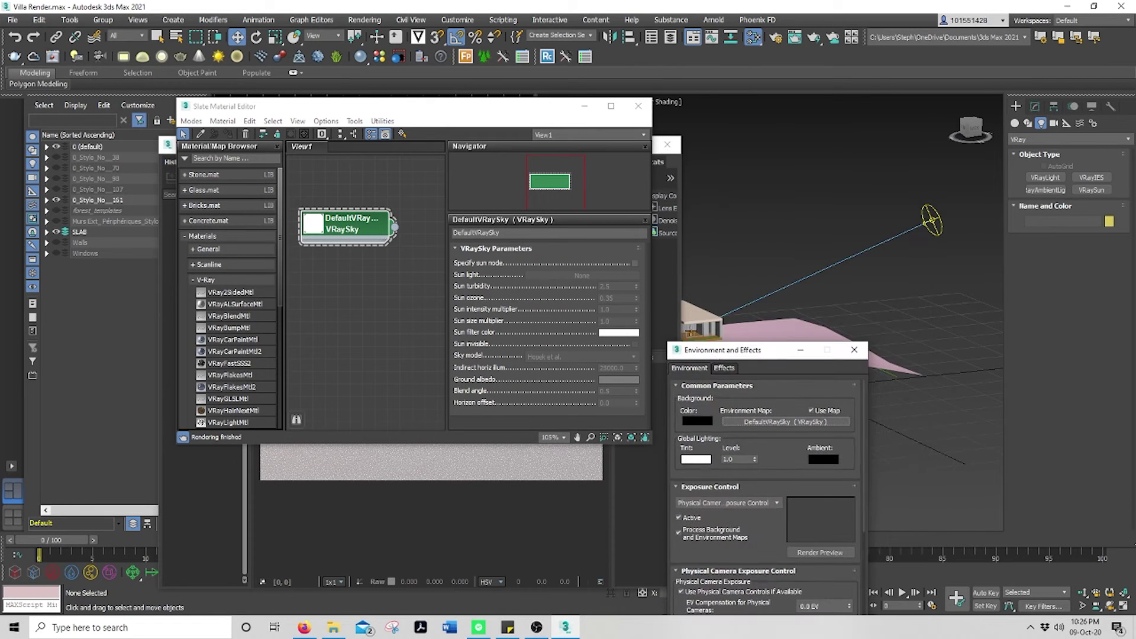
click(634, 263)
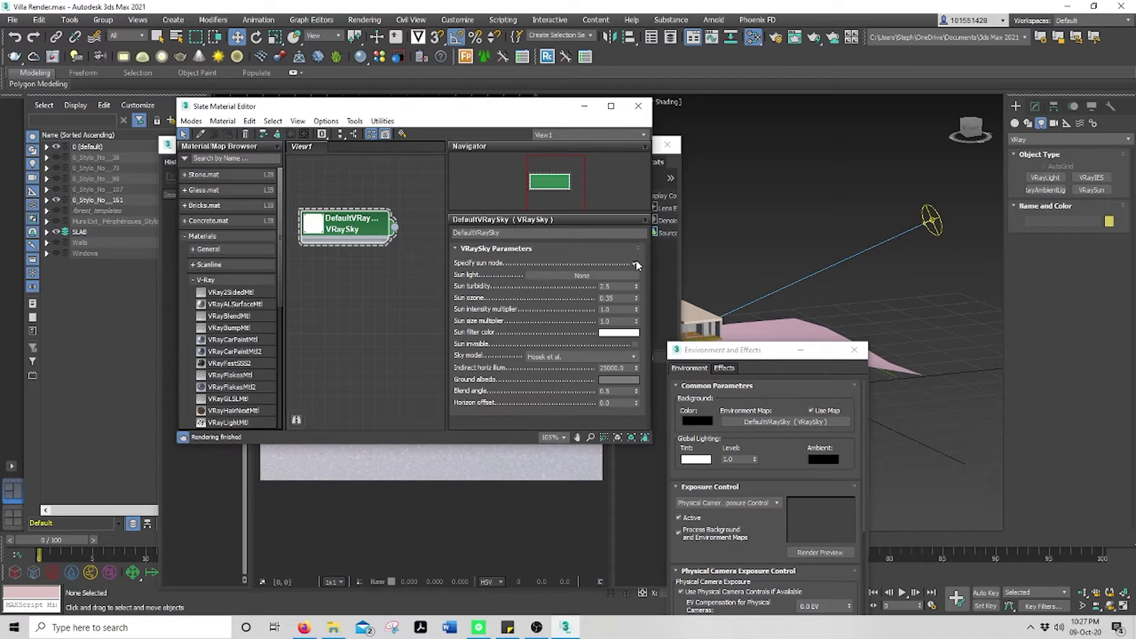
click(581, 275)
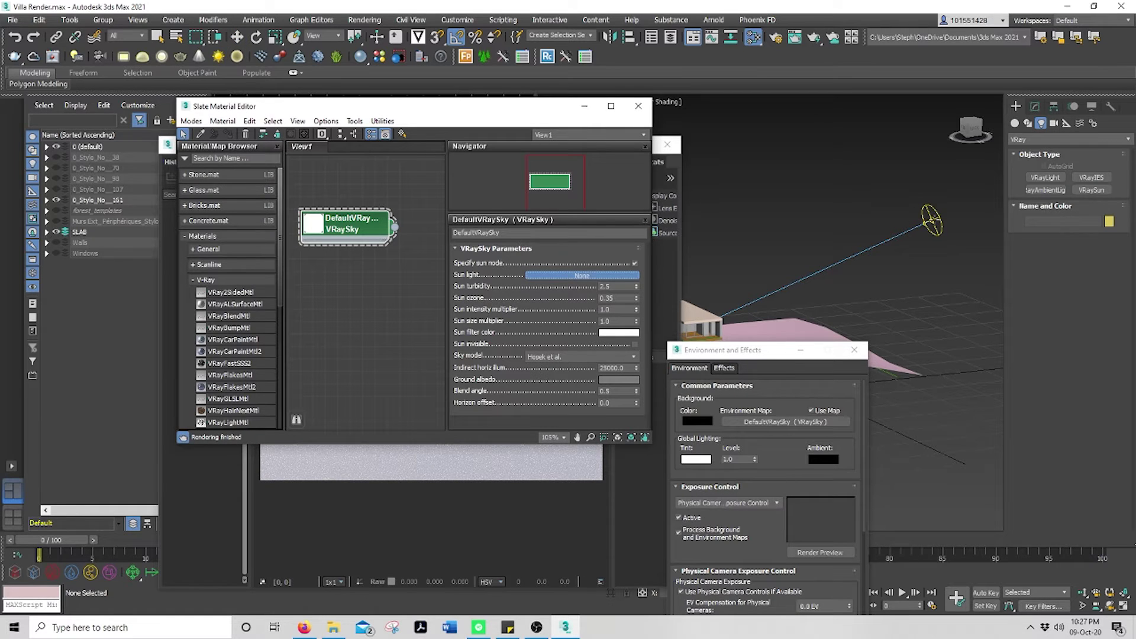
click(931, 219)
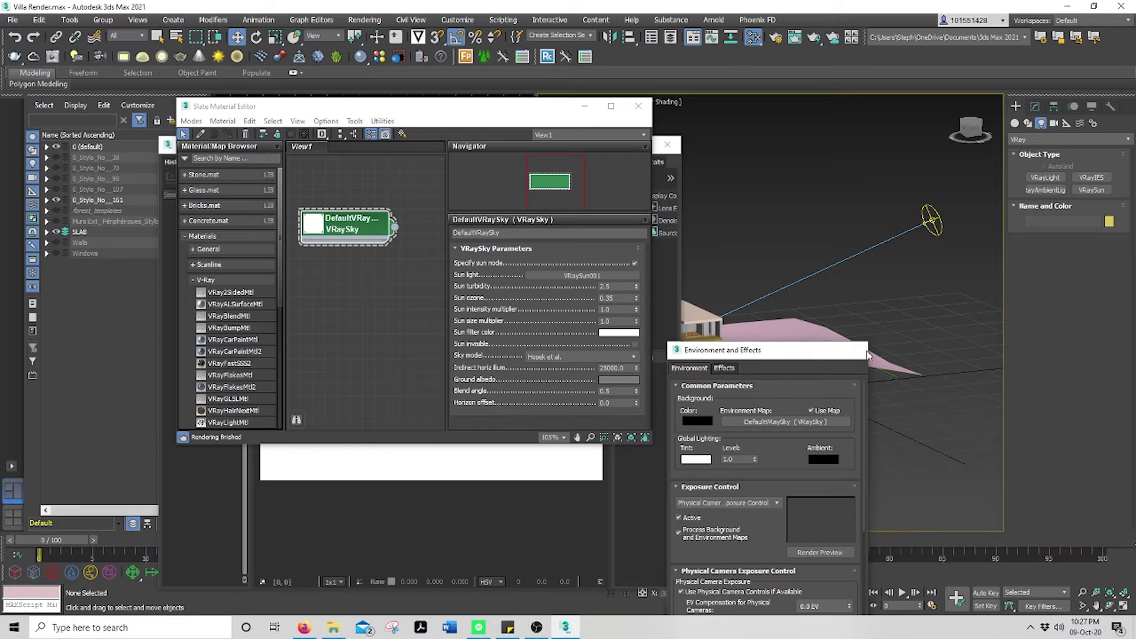
- Close the Environment and Slate editors and switch the viewport to VRayCam001
click(855, 349)
click(638, 106)
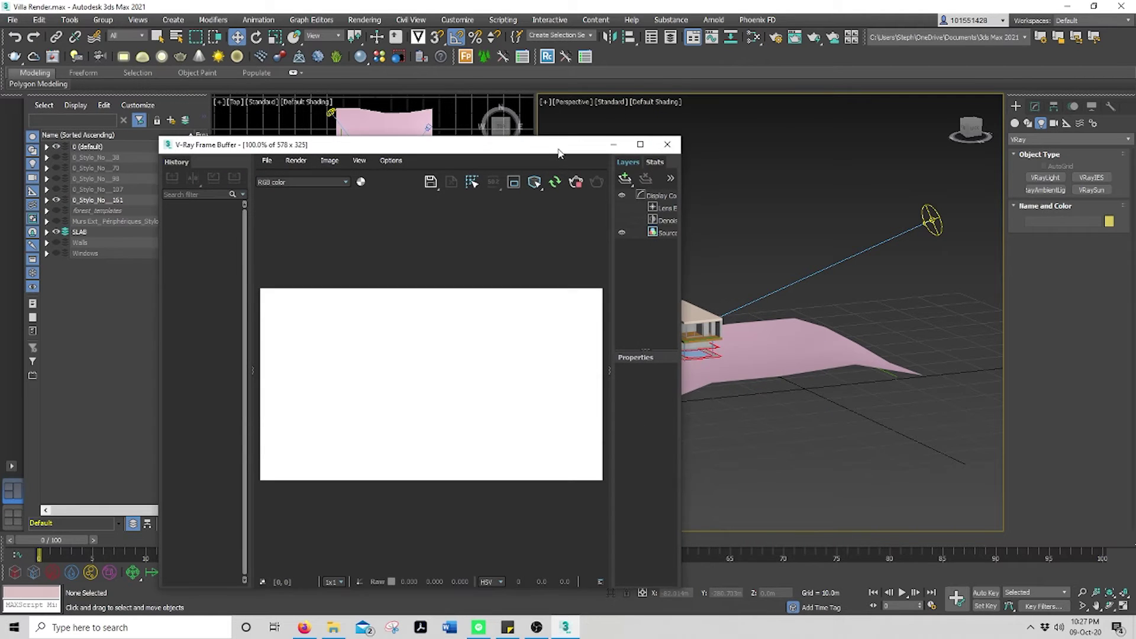
drag(558, 148, 470, 158)
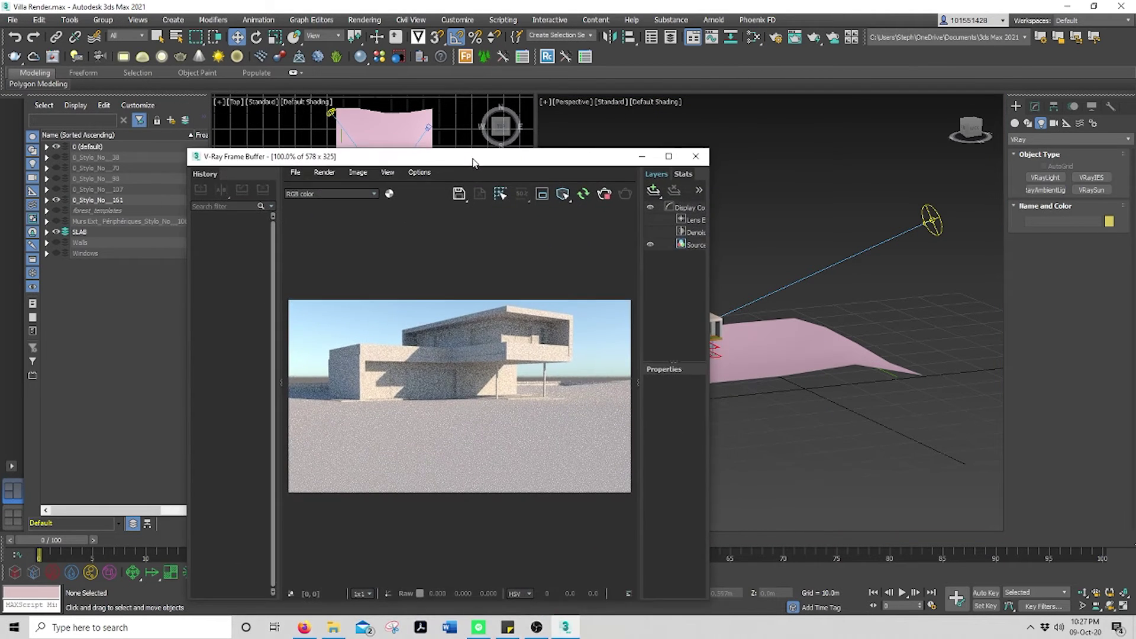
click(577, 102)
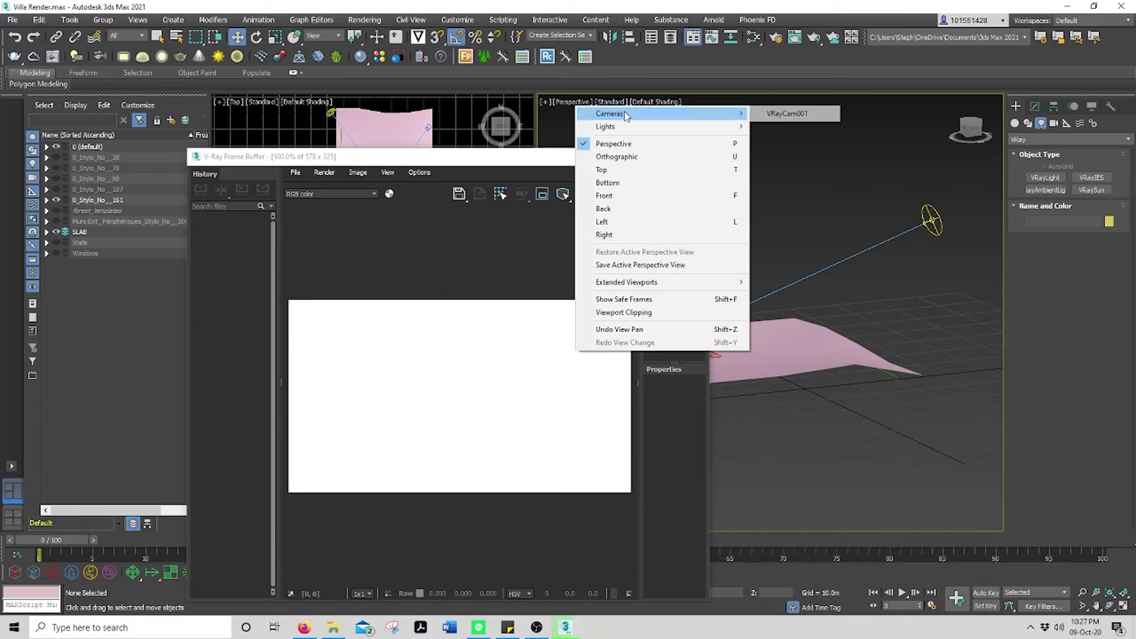
mouse_move(607, 113)
click(790, 112)
drag(574, 163, 511, 156)
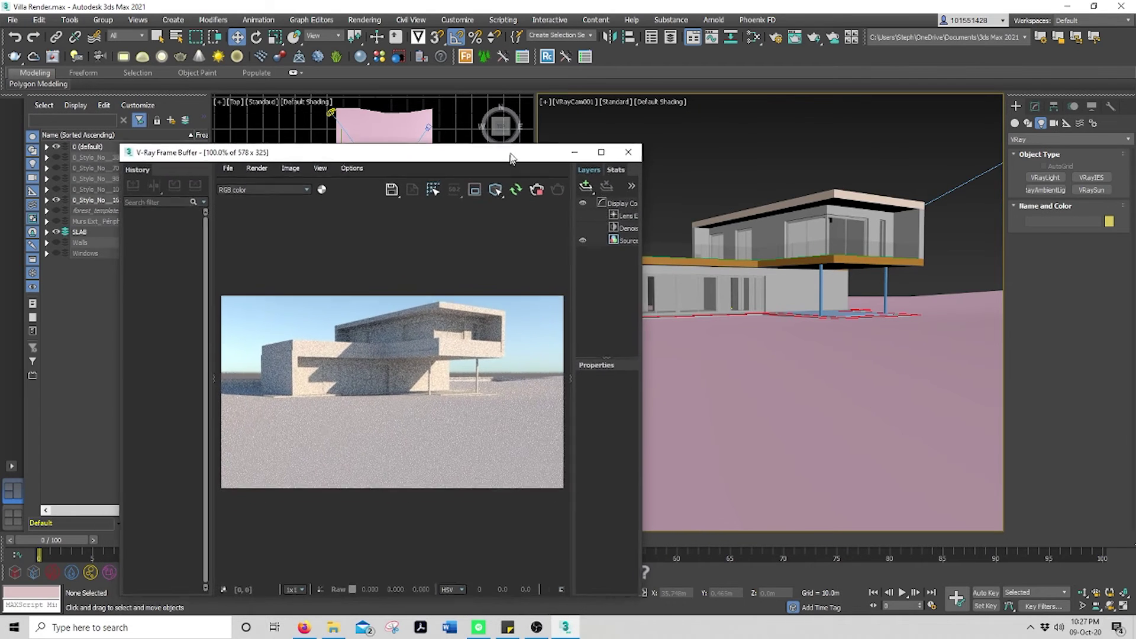
- Select VRayCam001 and show its parameters: 40 mm focal length, f-number 8
click(579, 102)
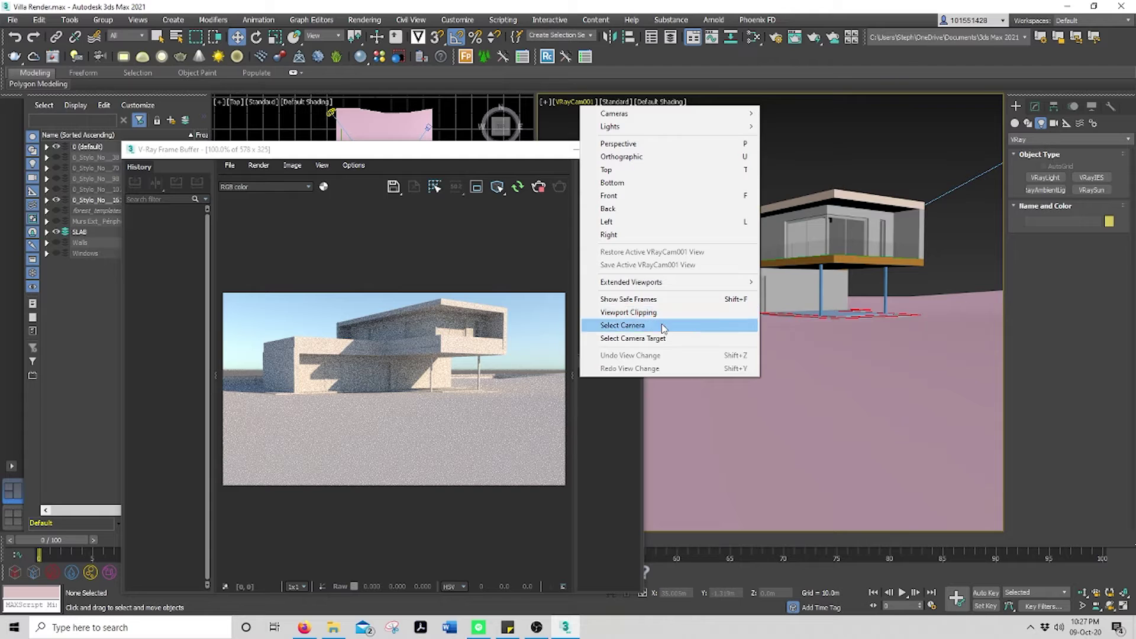
click(658, 325)
click(1039, 107)
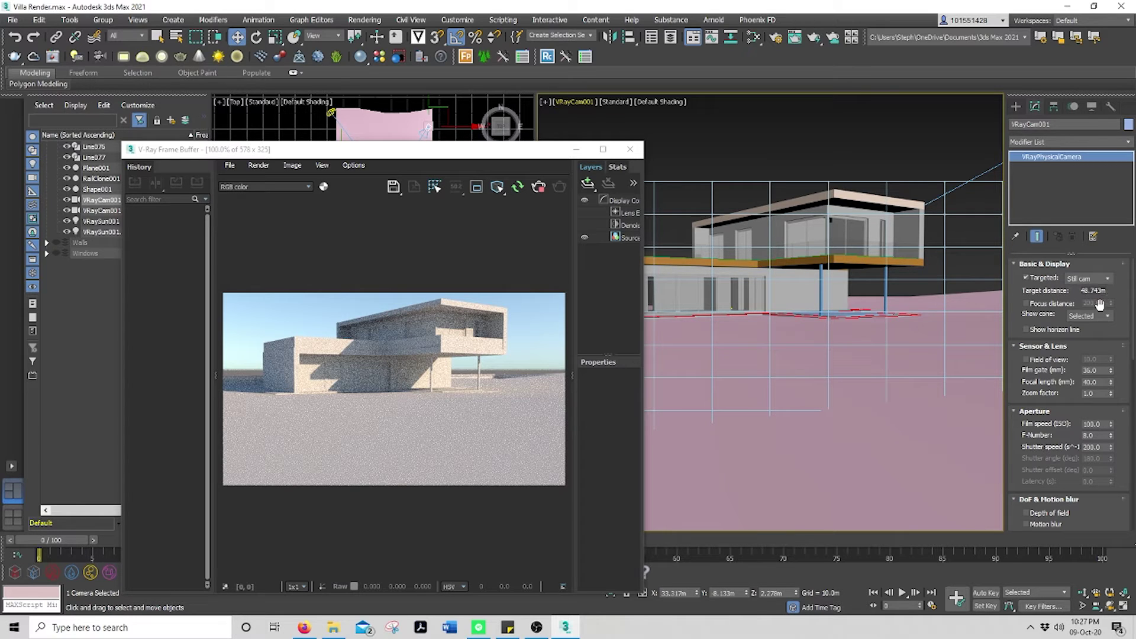
- Collapse the camera's other rollouts and set the exposure mode to Exposure value (EV)
click(1017, 264)
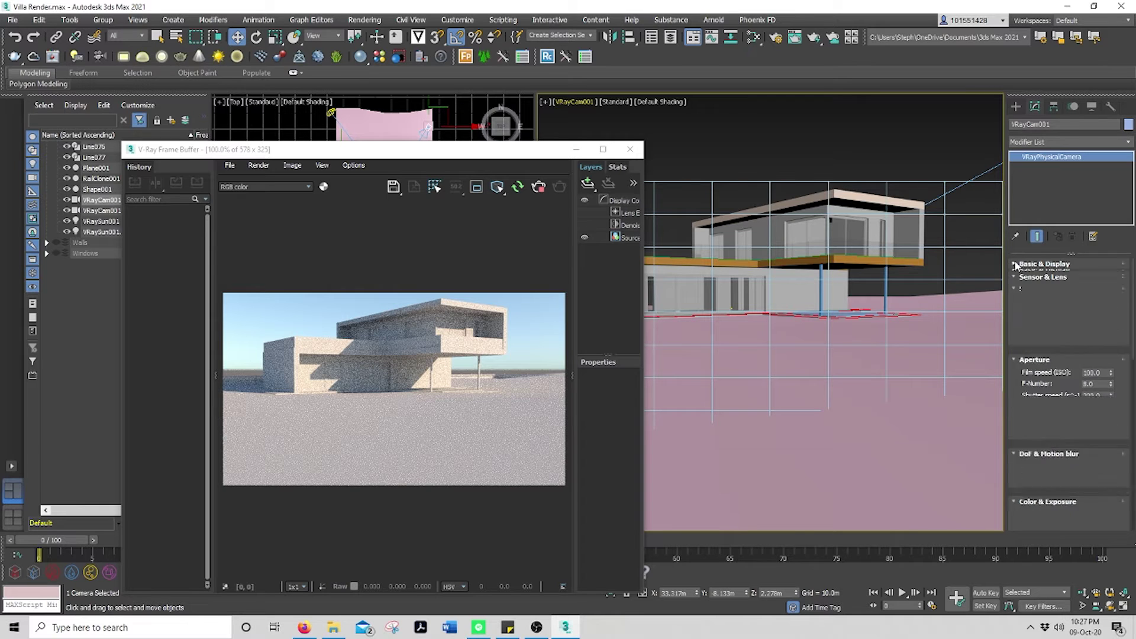
click(1016, 277)
click(1017, 290)
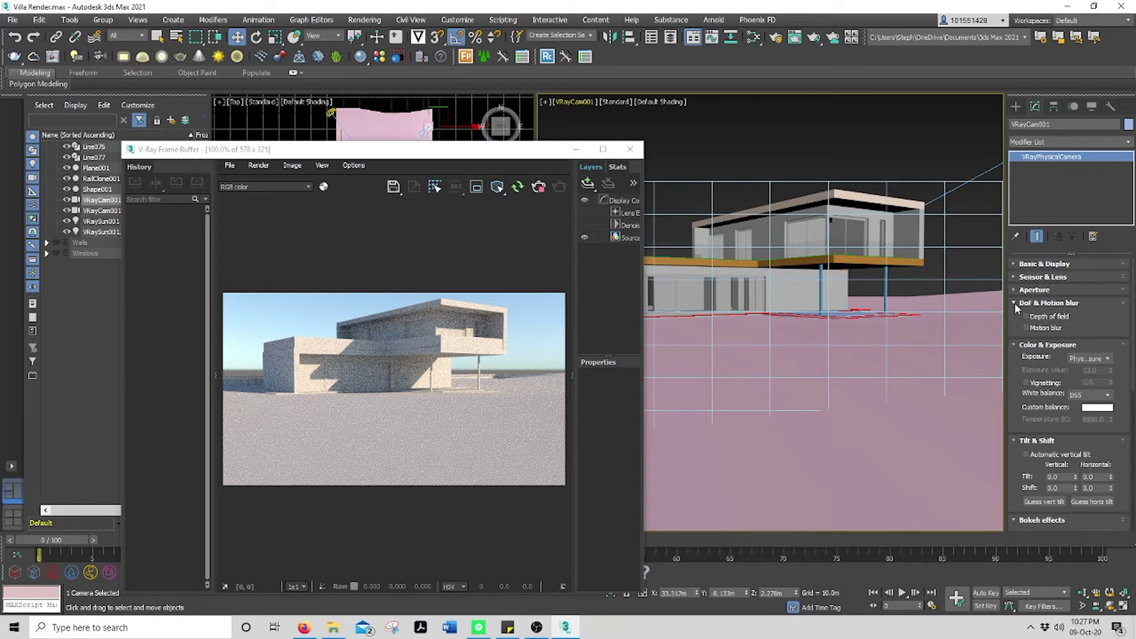
click(1017, 303)
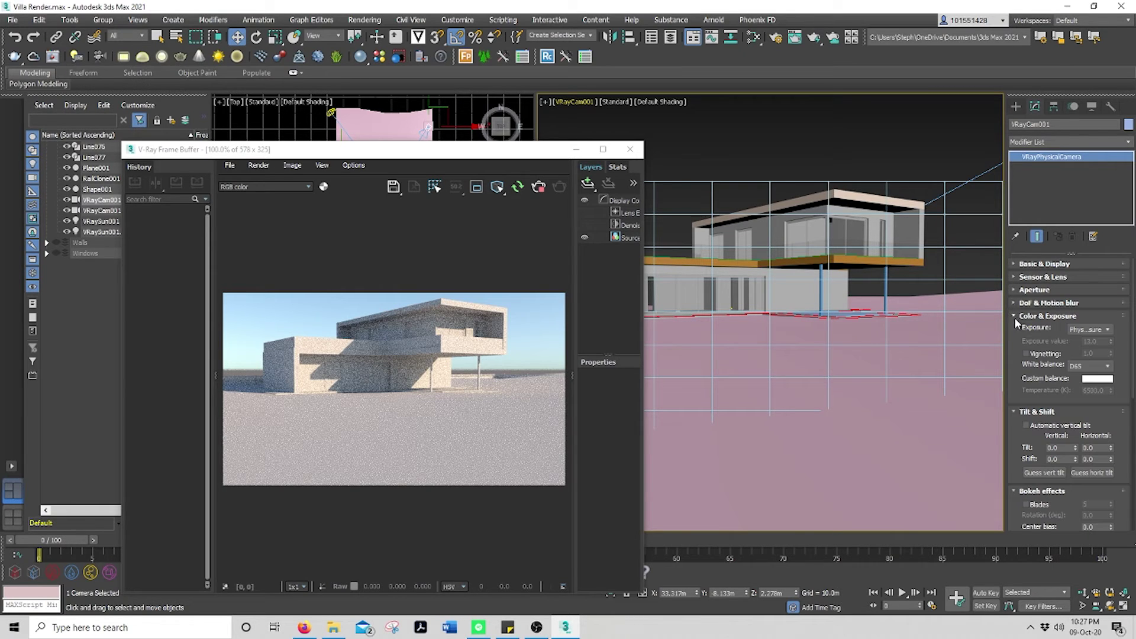
click(1090, 330)
click(1096, 352)
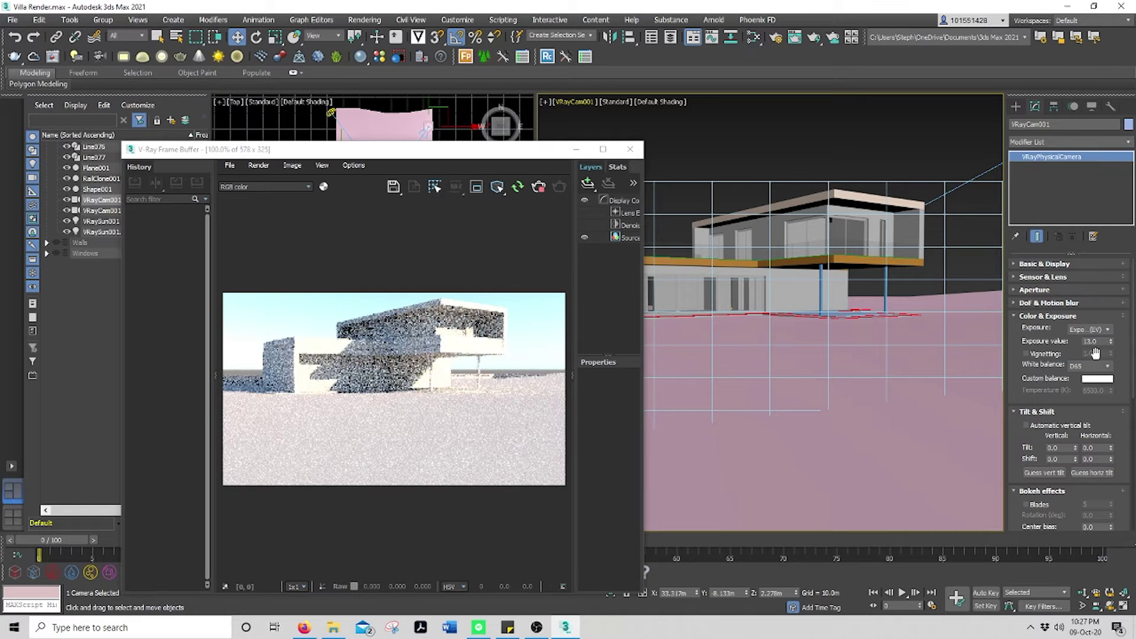
- Try camera exposure values 10, 16, 15 and 14, then settle on 15
drag(513, 154, 548, 91)
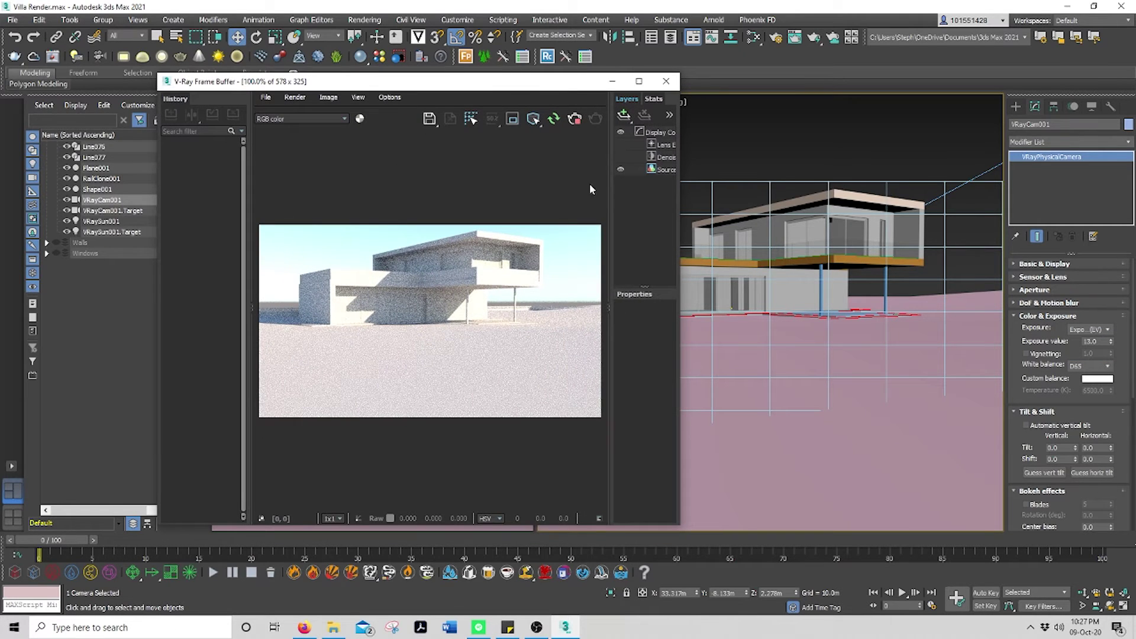
double_click(1091, 341)
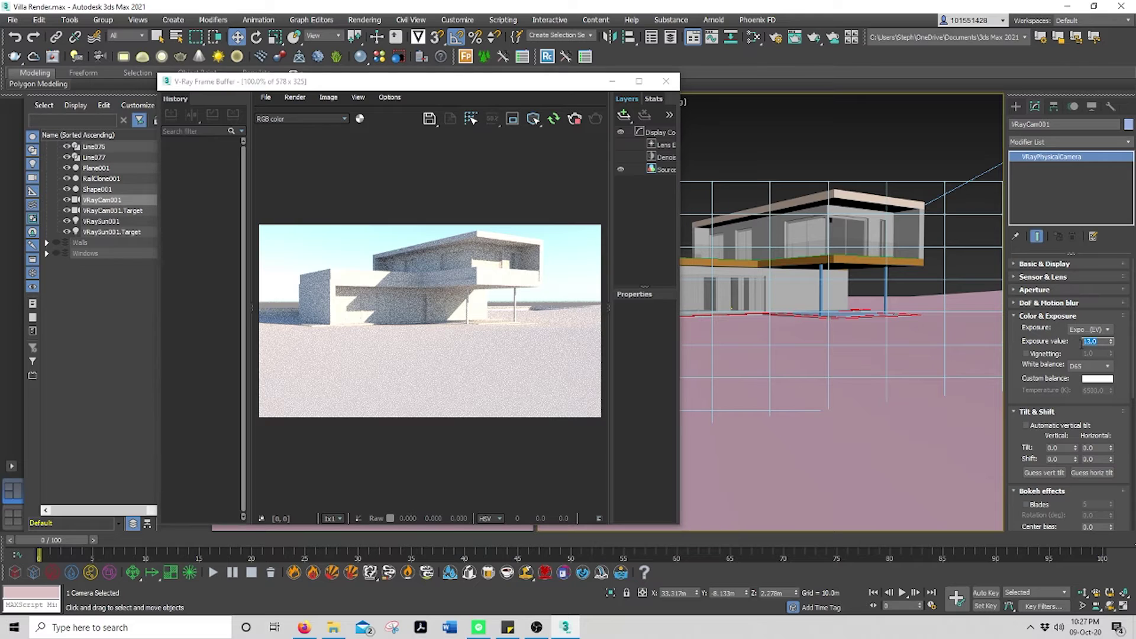
text(10)
key(Return)
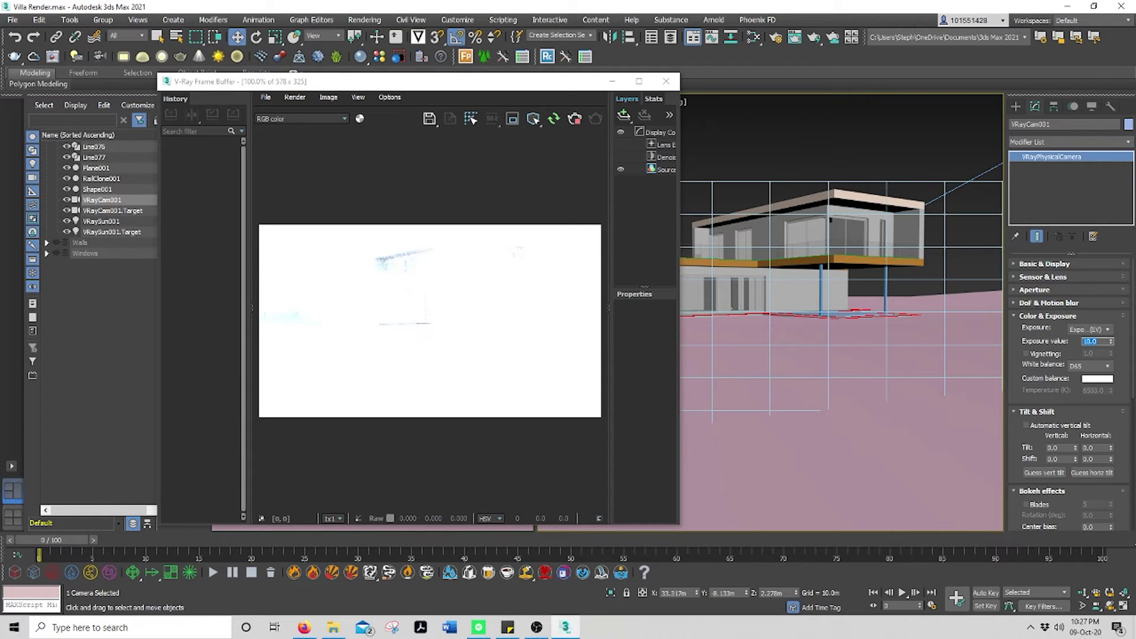
text(16)
key(Return)
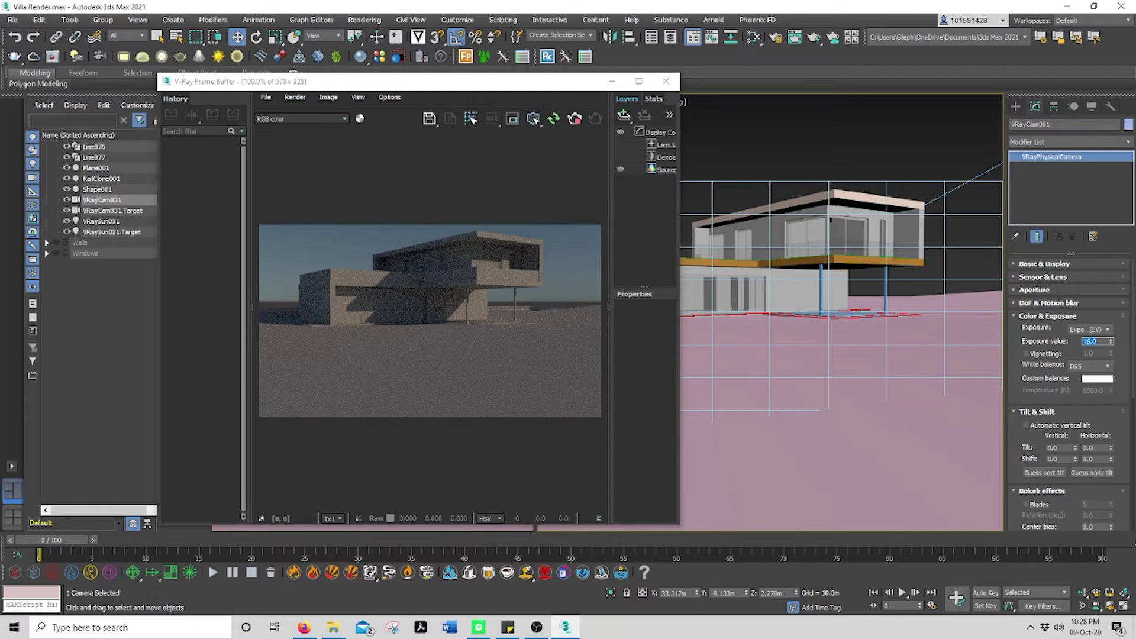
text(15)
key(Return)
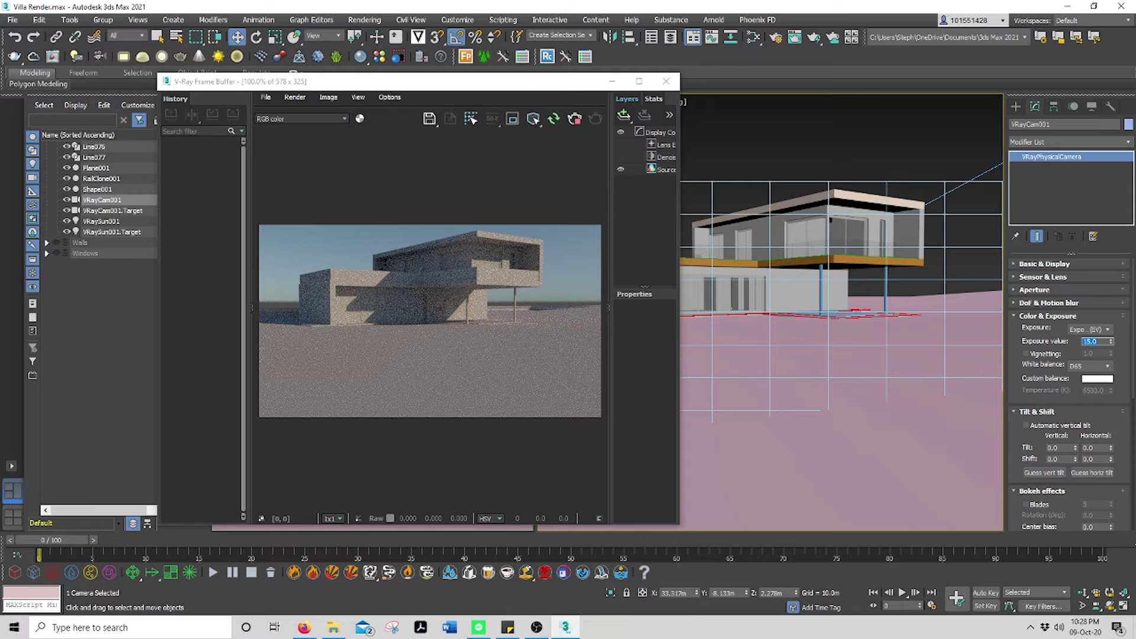
text(14)
key(Return)
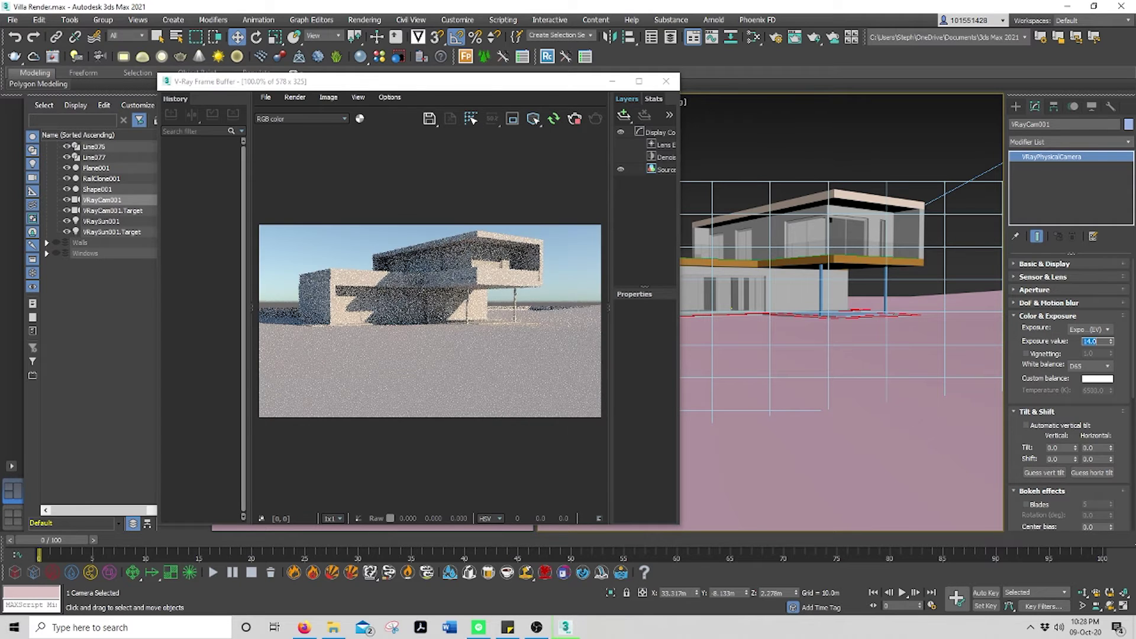
key(Return)
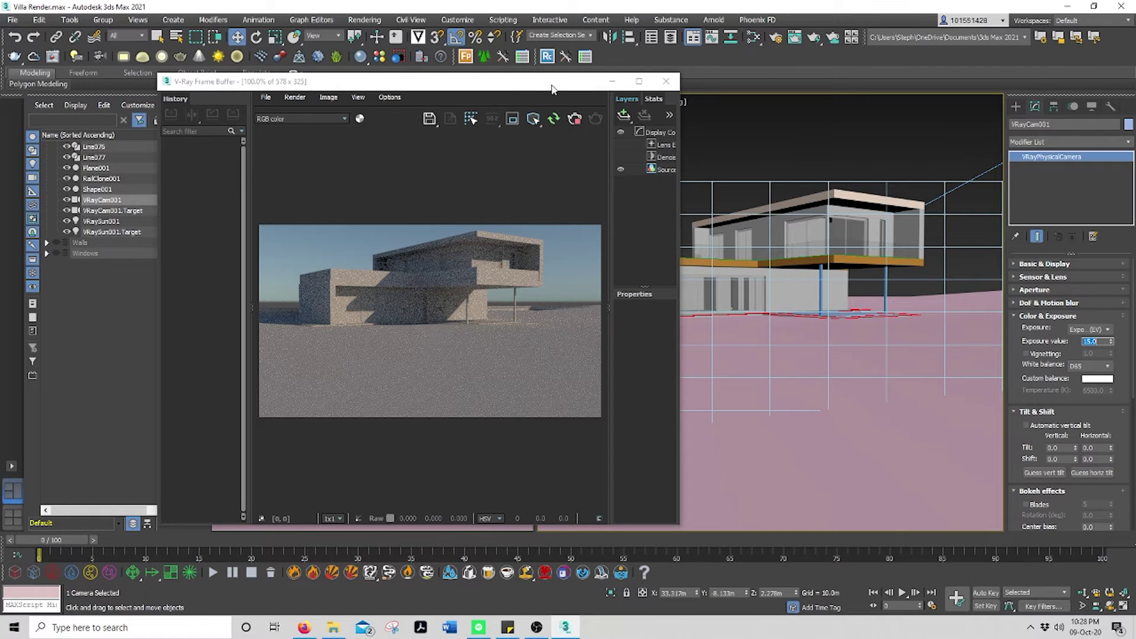
- Open the Slate Material Editor and arrange it beside the render window
drag(553, 85, 529, 78)
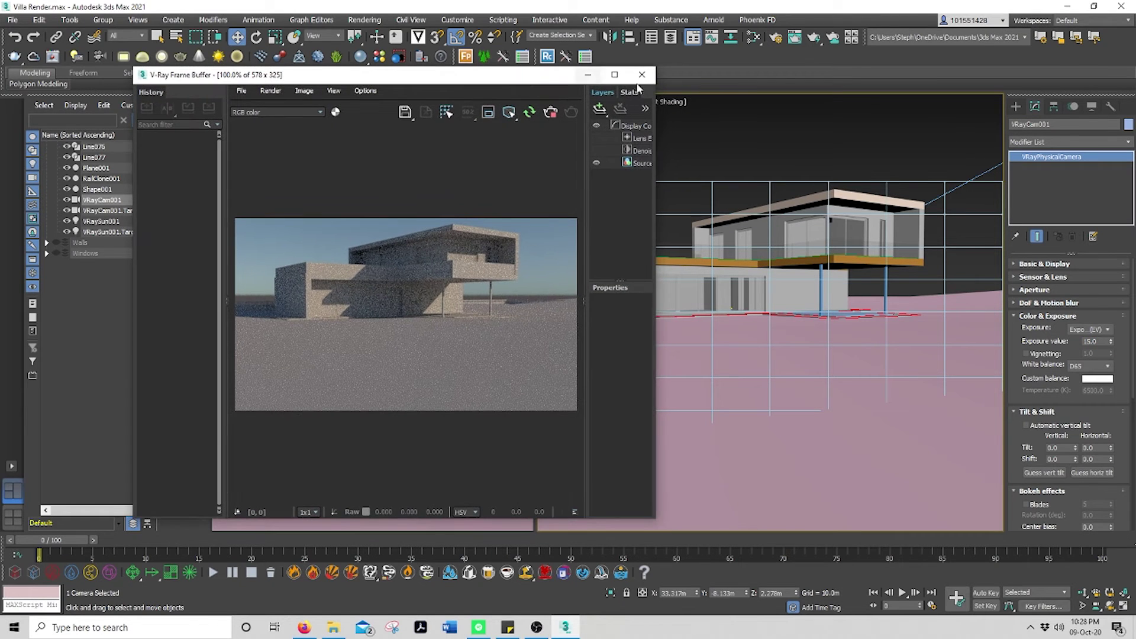
click(753, 37)
drag(510, 83, 852, 85)
drag(408, 112, 345, 121)
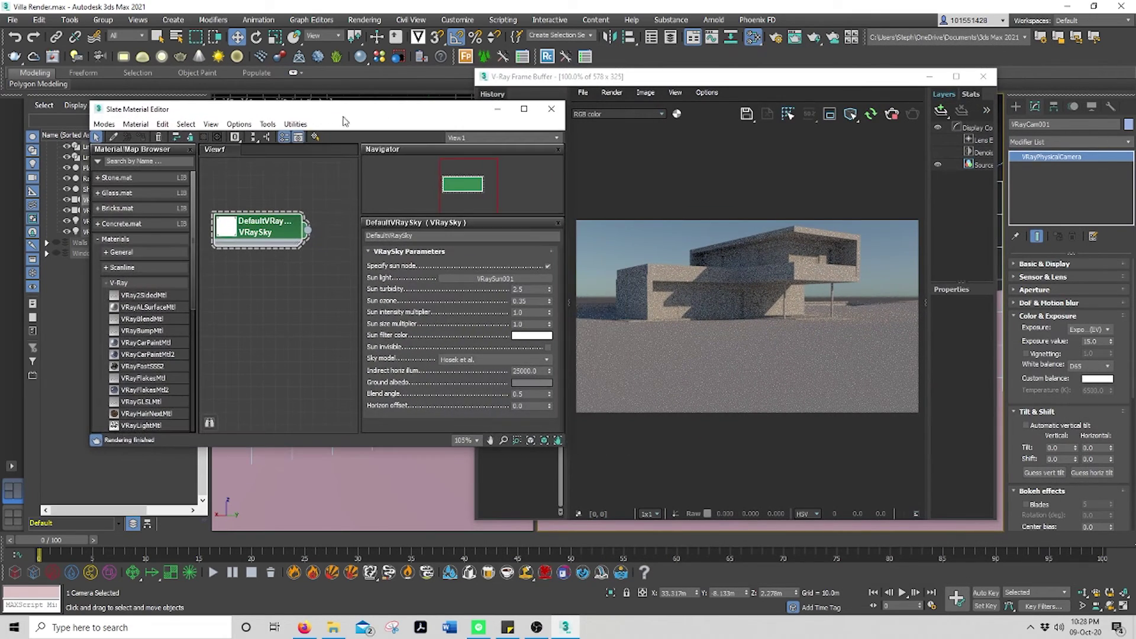
- Set the VRaySky model to Improved after comparing with Hosek et al., and close the editor
click(462, 363)
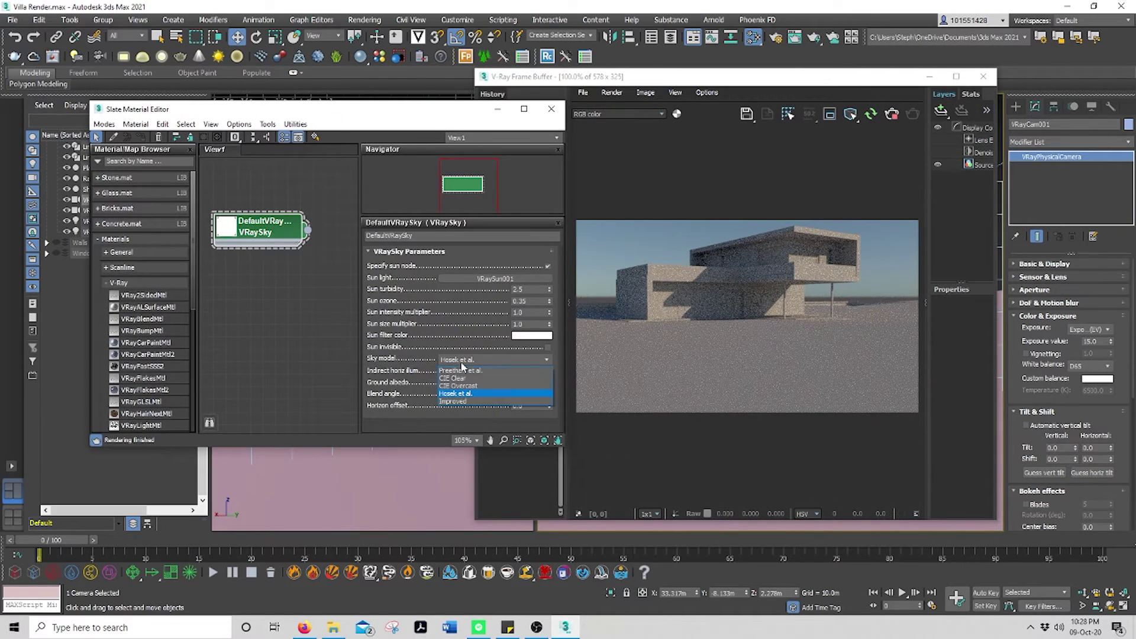
click(462, 402)
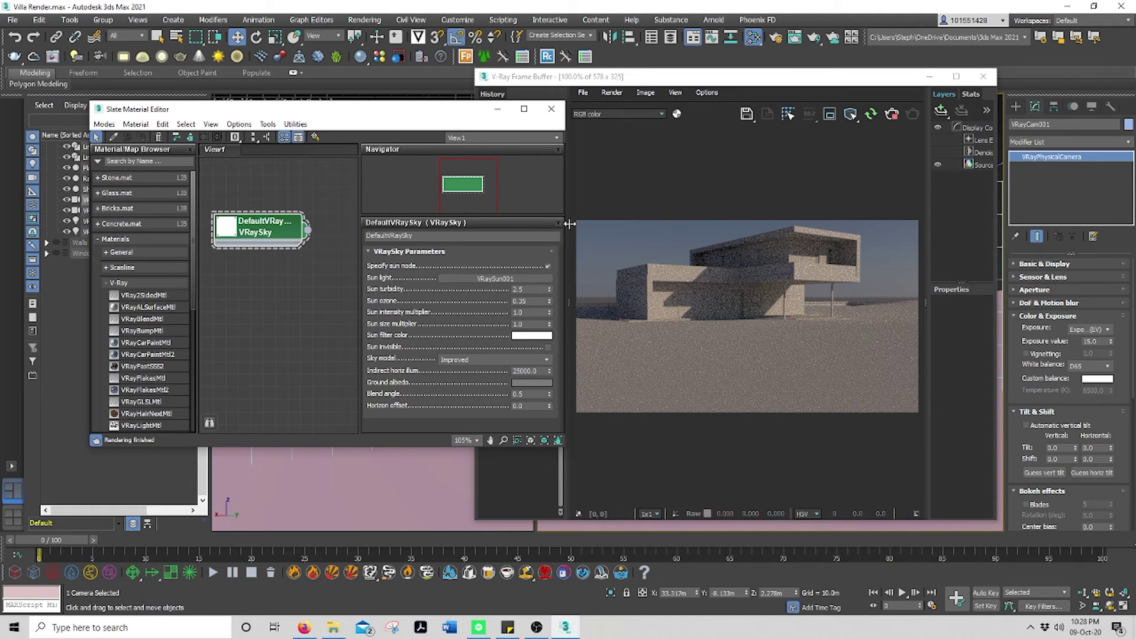
click(462, 362)
click(467, 393)
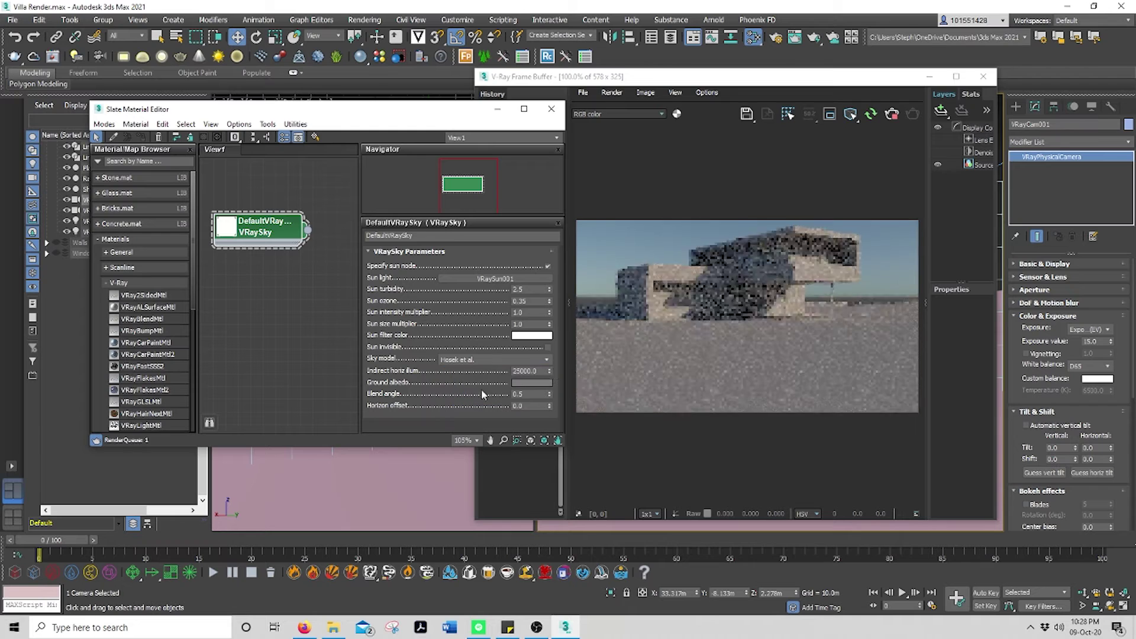
click(500, 358)
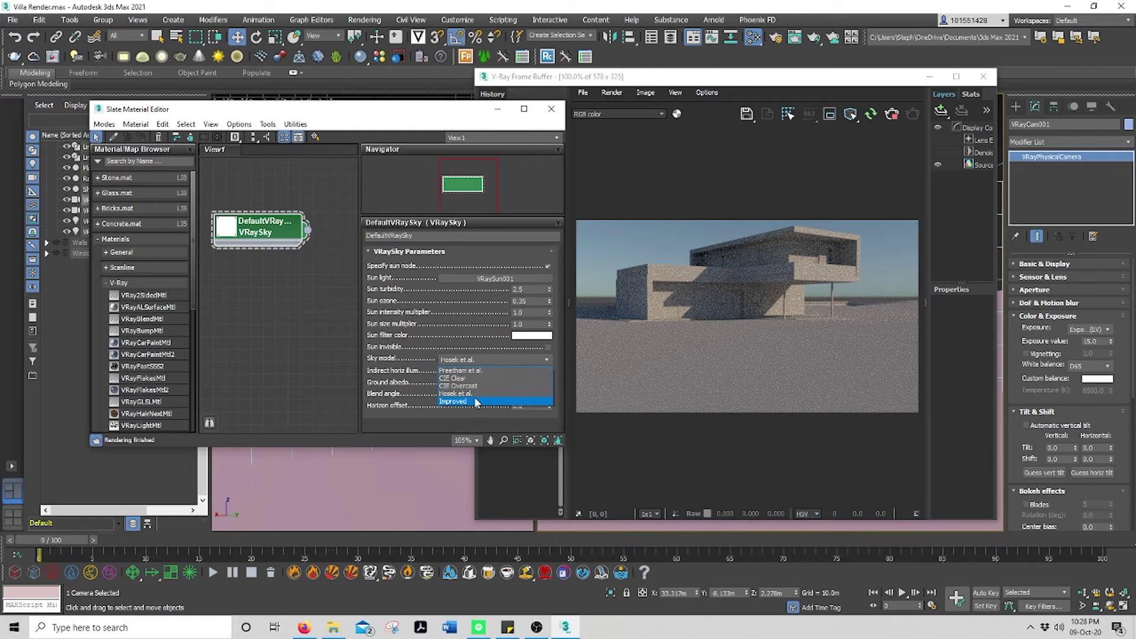
click(461, 402)
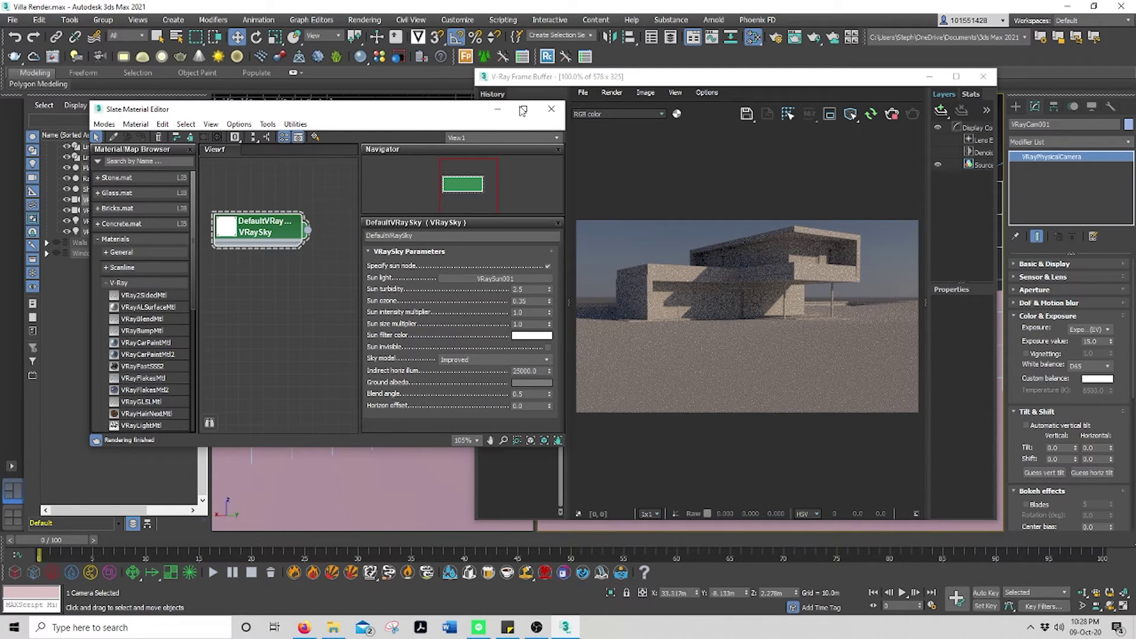
click(552, 111)
- Change VRayCam001's exposure value to 14 to brighten the villa render
drag(725, 77, 540, 80)
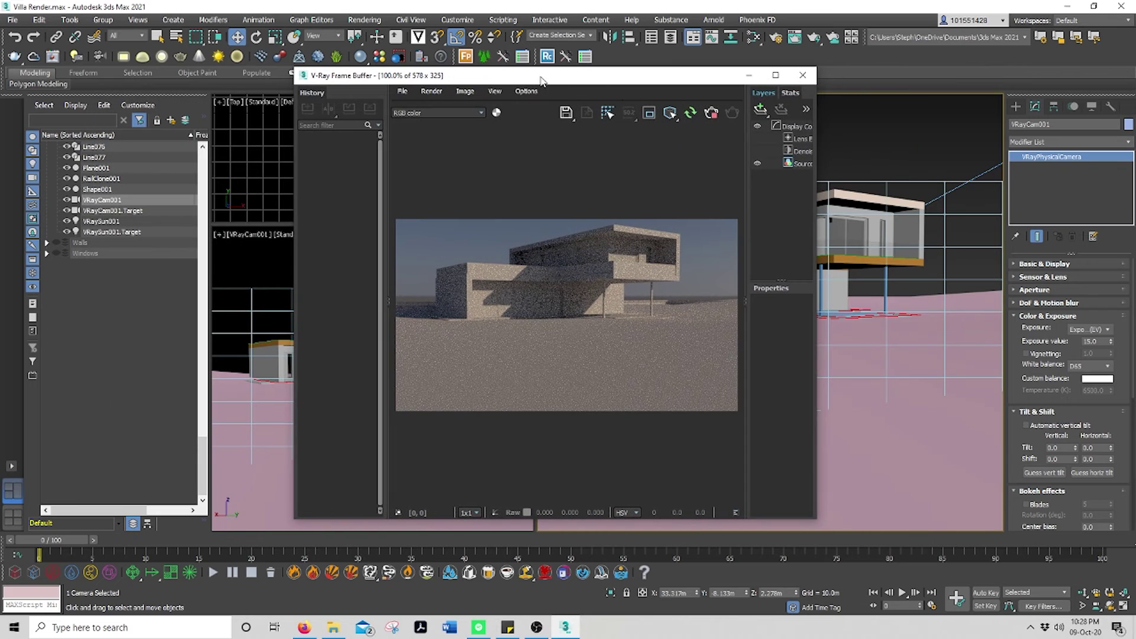
double_click(1087, 342)
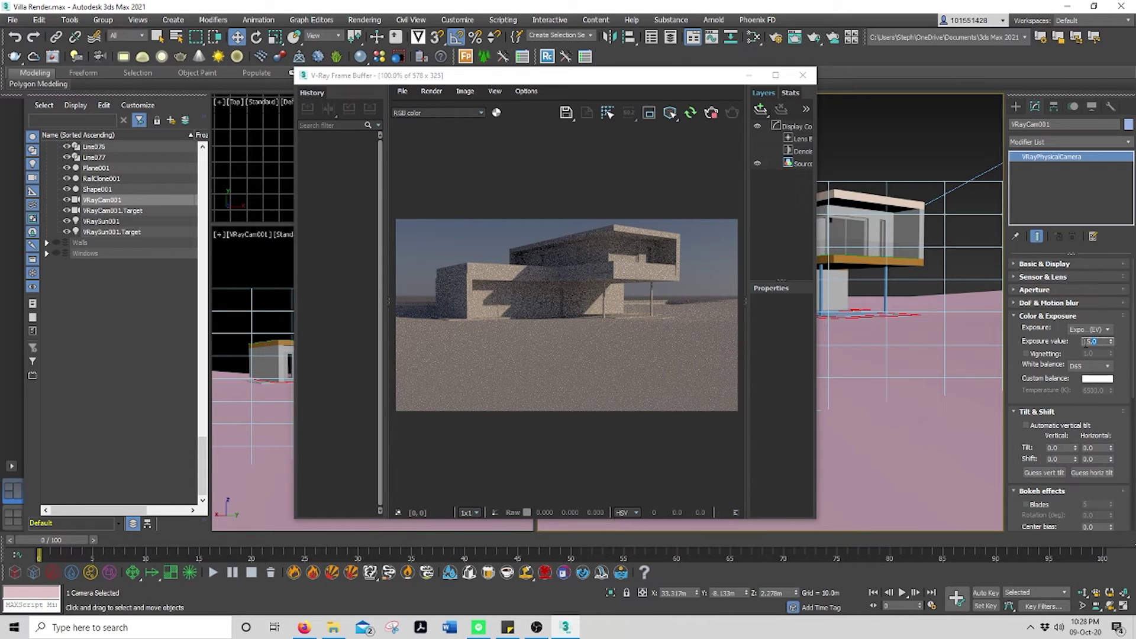
text(14)
key(Return)
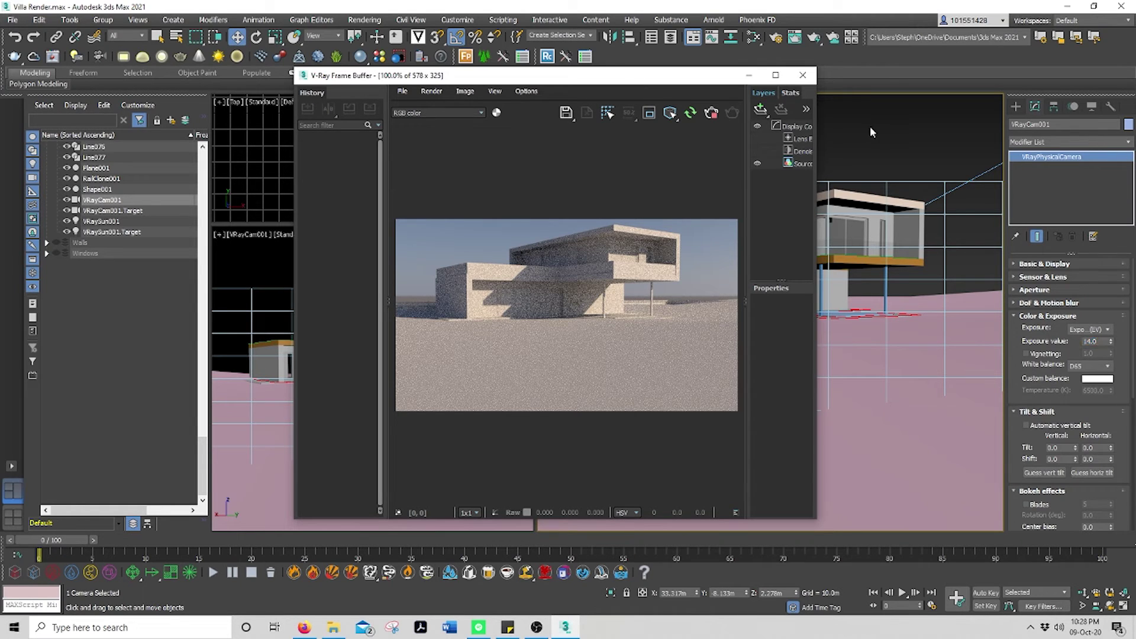
- Select VRaySun001 and collapse its rollouts so only Sun Parameters stays expanded
click(999, 164)
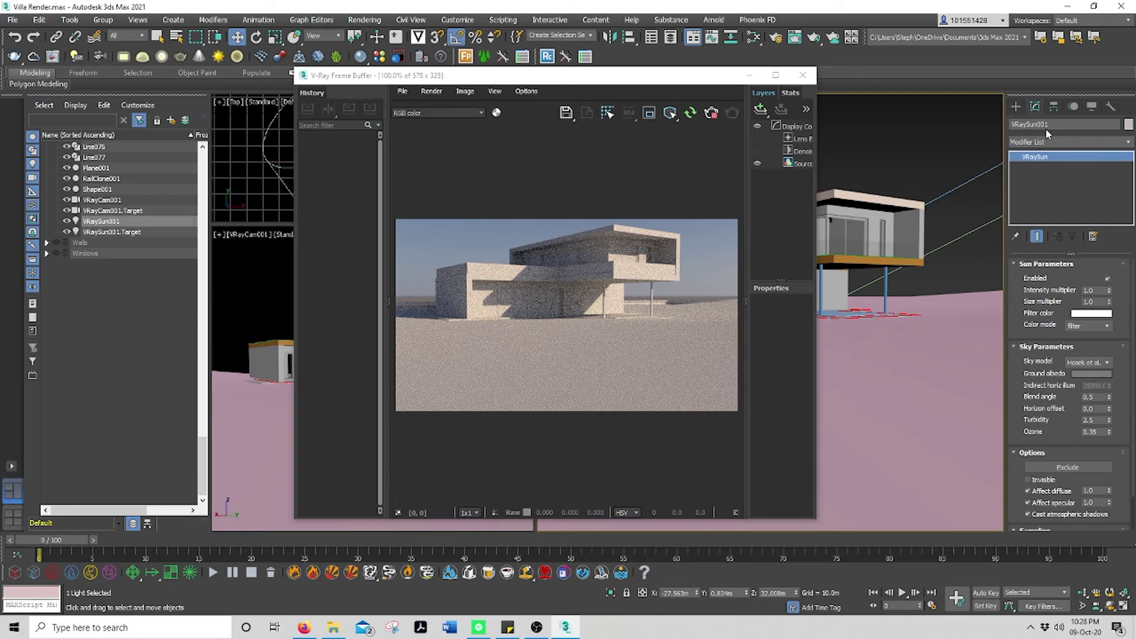
click(1019, 348)
click(1019, 266)
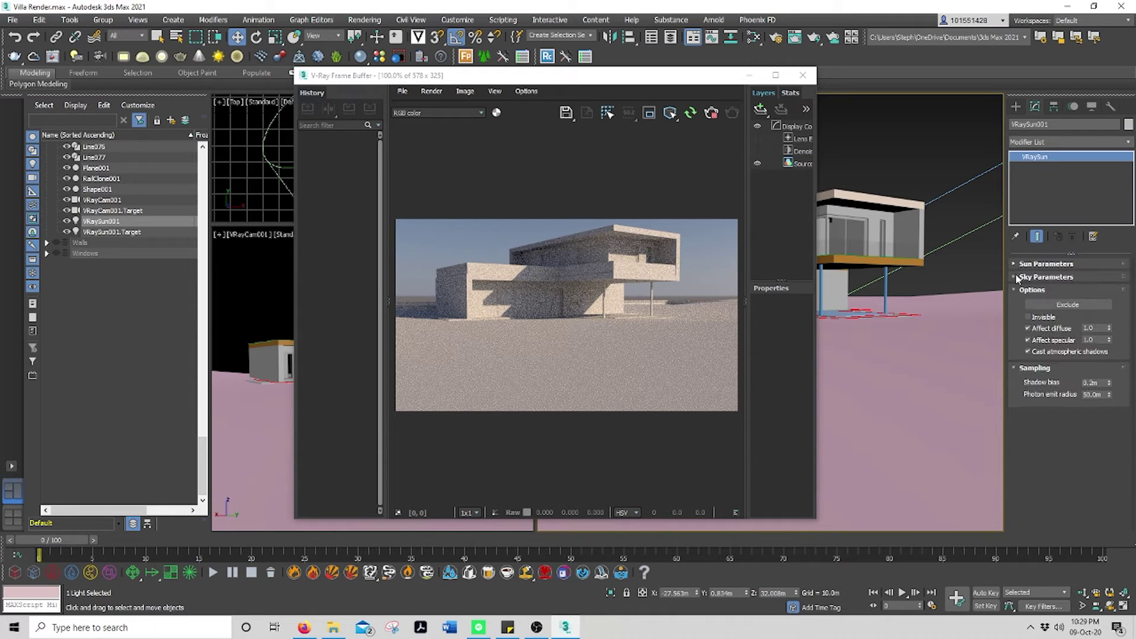
click(1013, 290)
click(1015, 302)
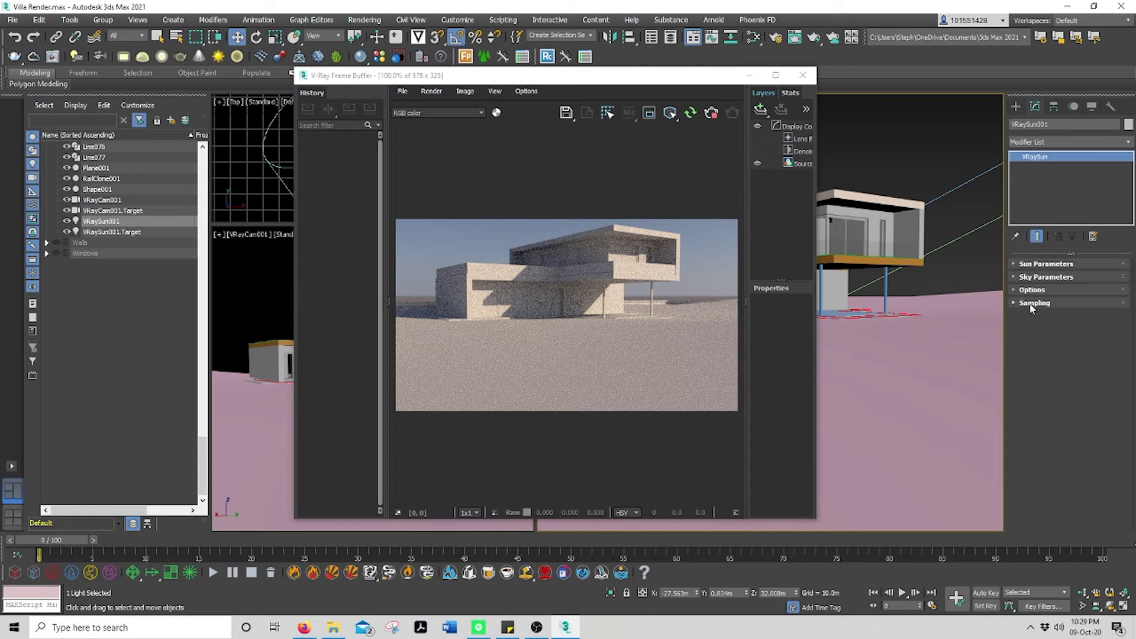
click(1019, 265)
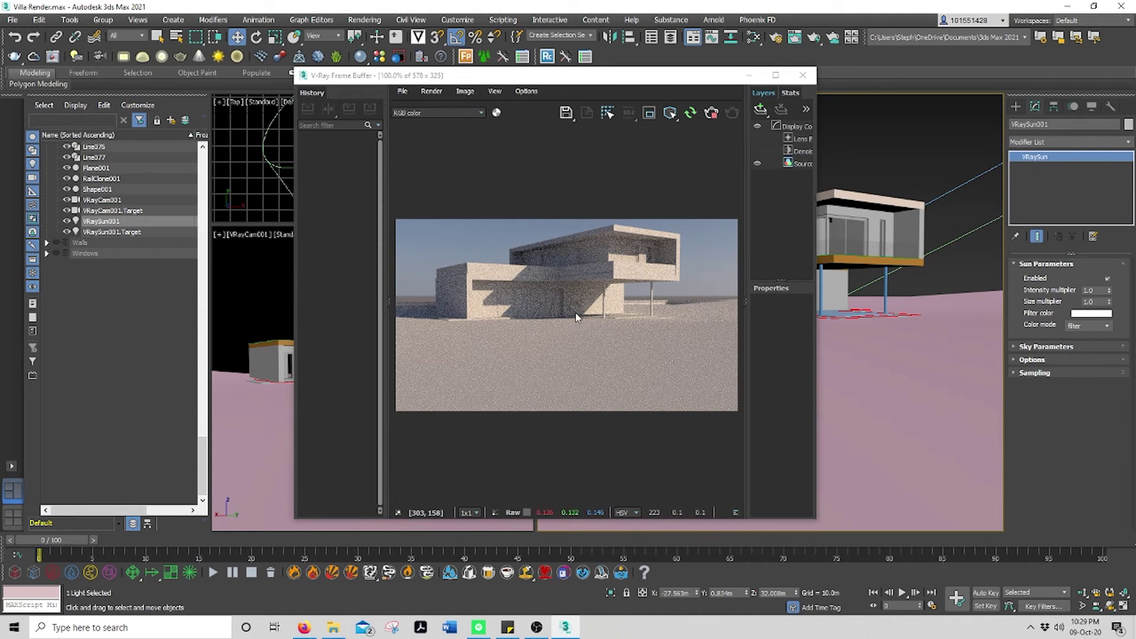
- Try sun size multipliers 20 and 10, then set it to 5
double_click(1087, 302)
text(2)
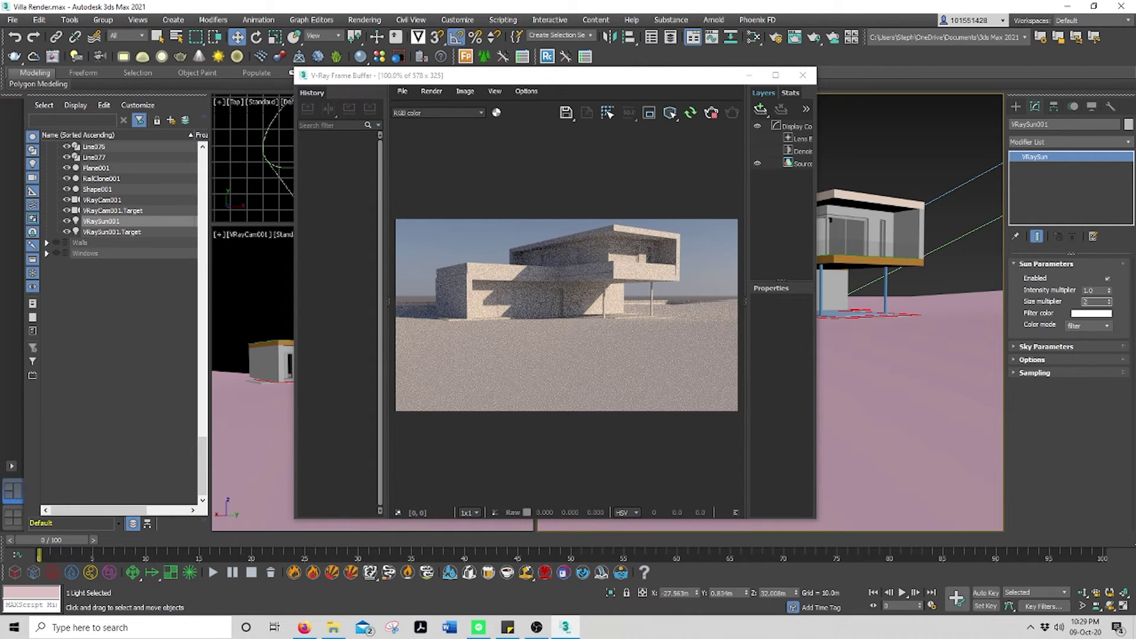
text(0)
key(Return)
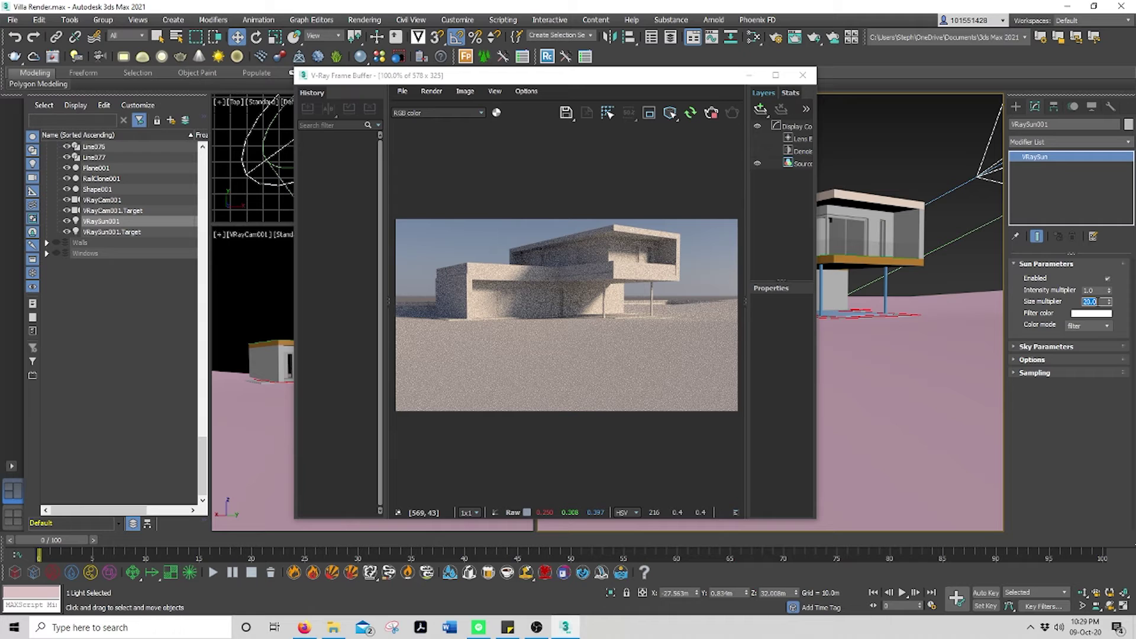
text(10)
key(Return)
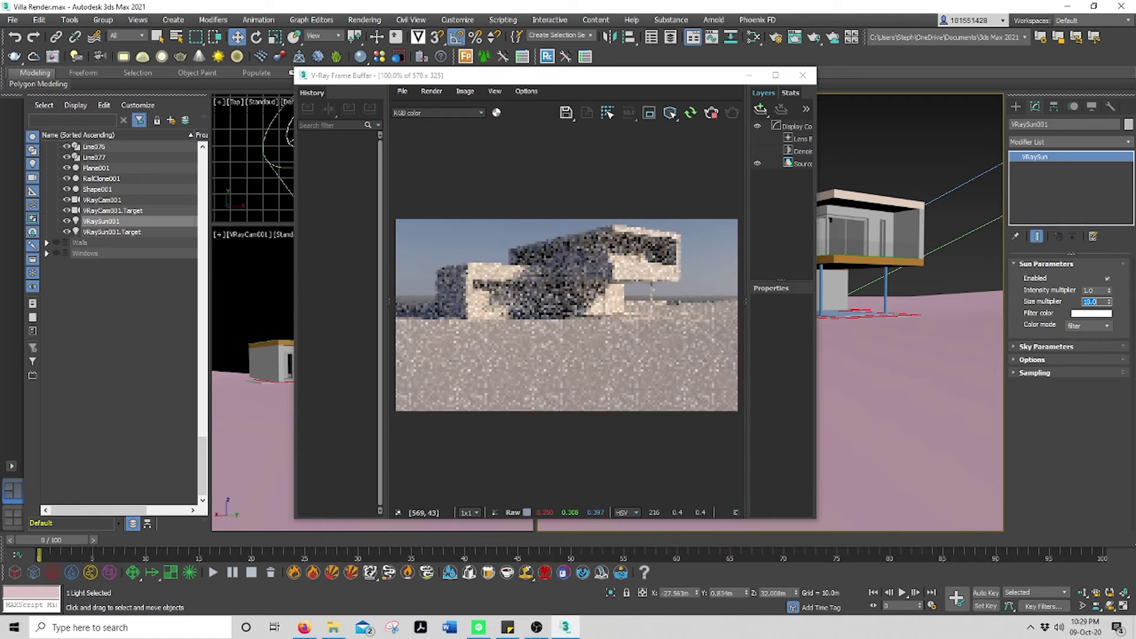
text(5)
key(Return)
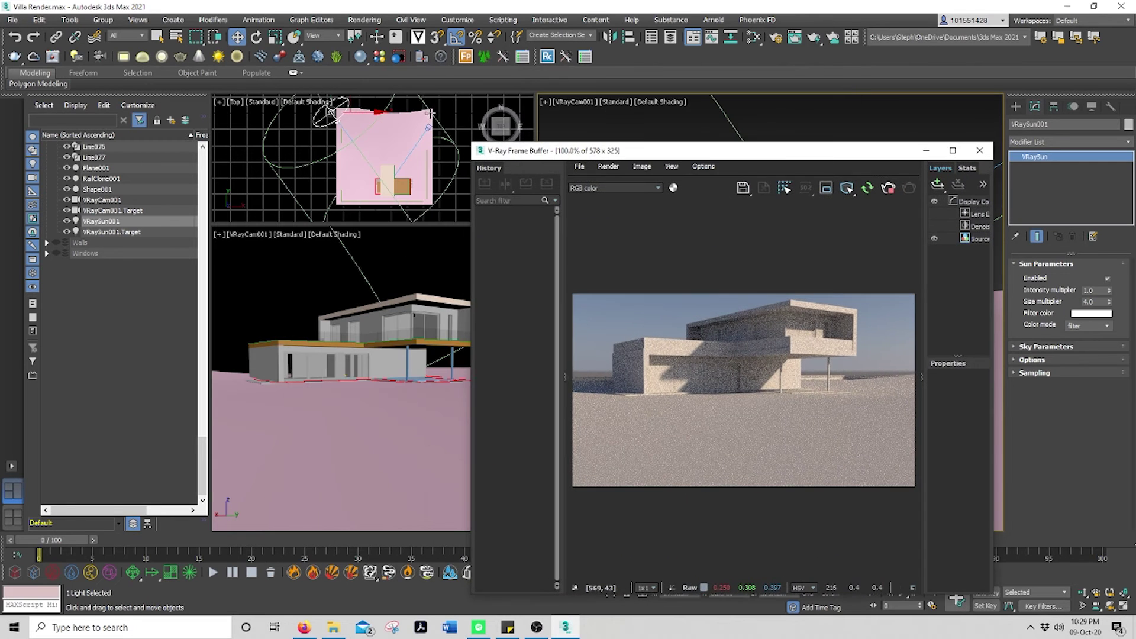
- Switch the Top viewport to Back, drag VRaySun001 lower, and maximize the camera view
click(440, 109)
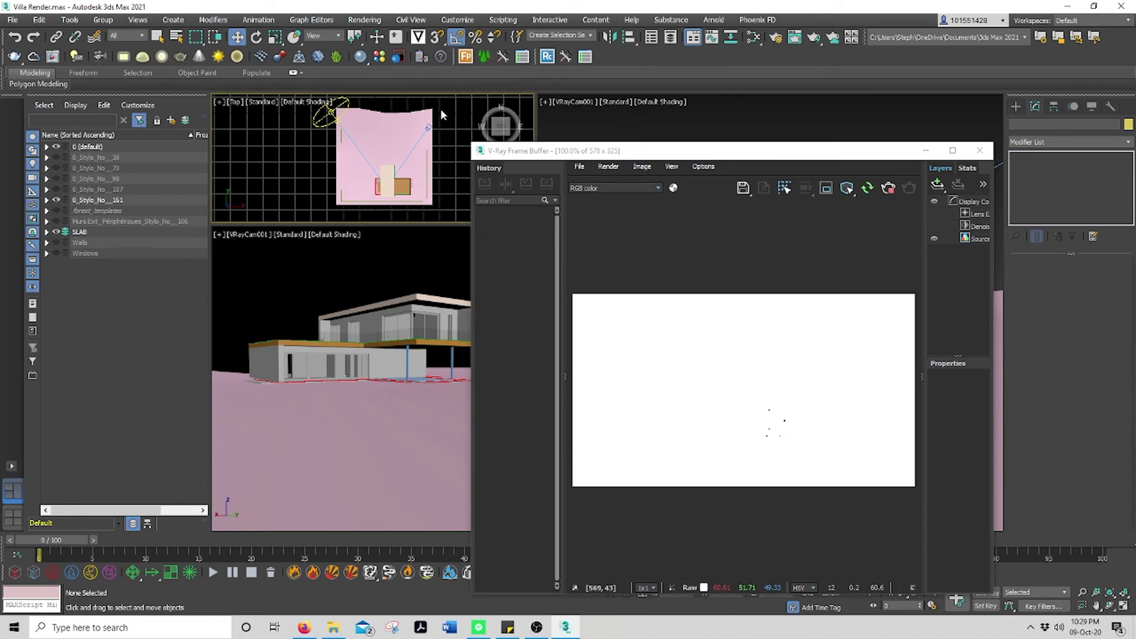
click(237, 103)
click(287, 210)
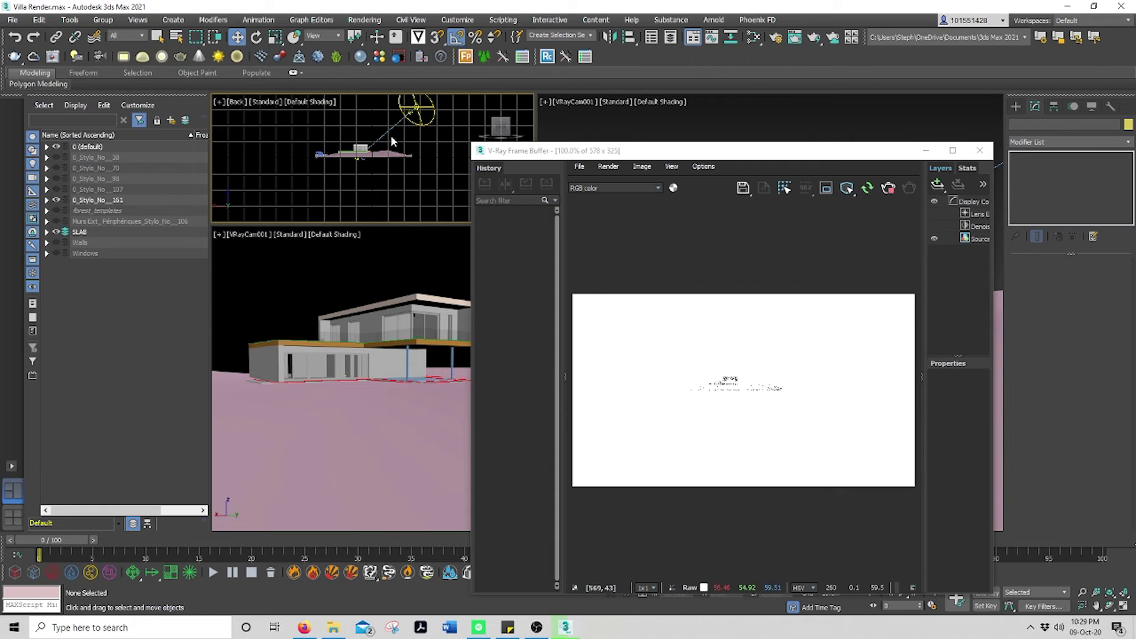
click(386, 125)
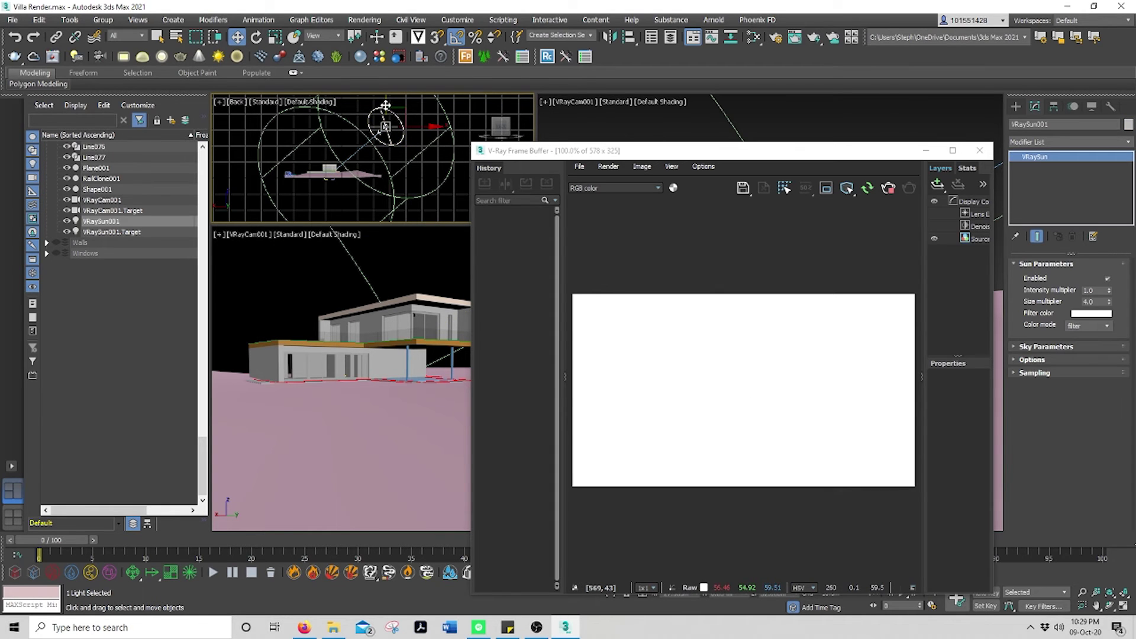
drag(387, 115, 386, 132)
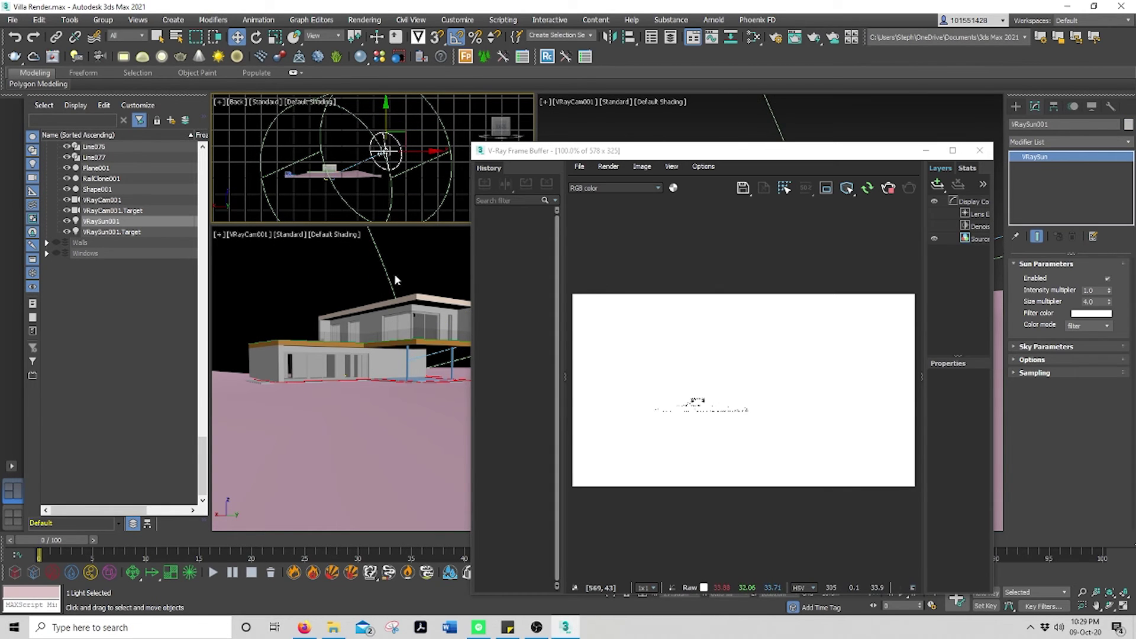
click(405, 259)
key(alt+w)
drag(651, 150, 372, 92)
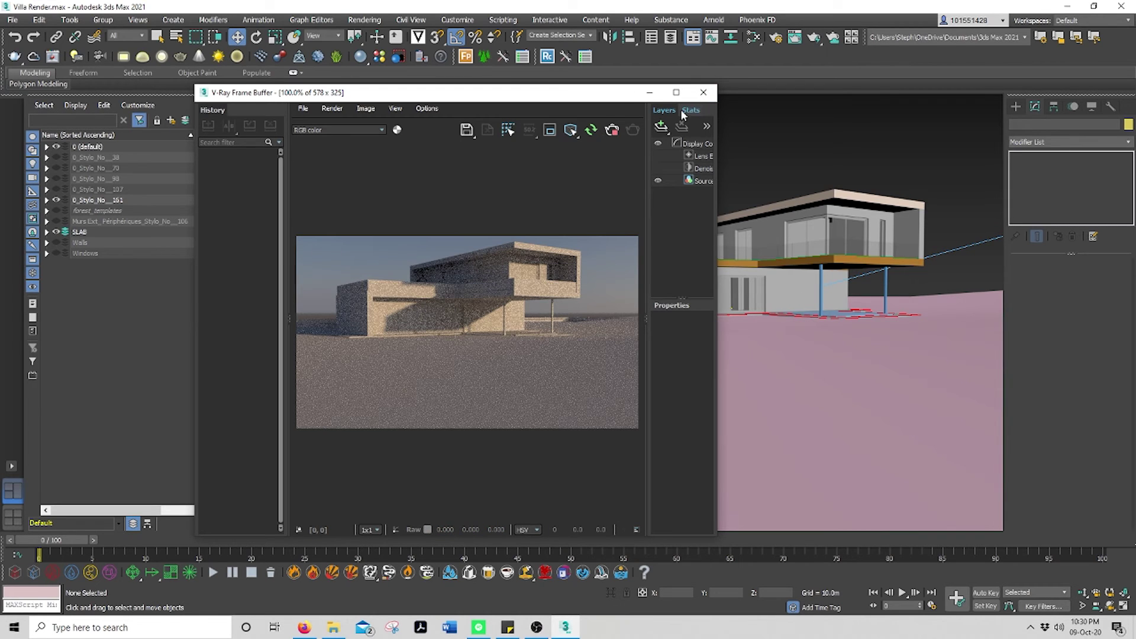
- Add a Curves correction layer in the V-Ray frame buffer and widen the window
click(661, 126)
click(682, 252)
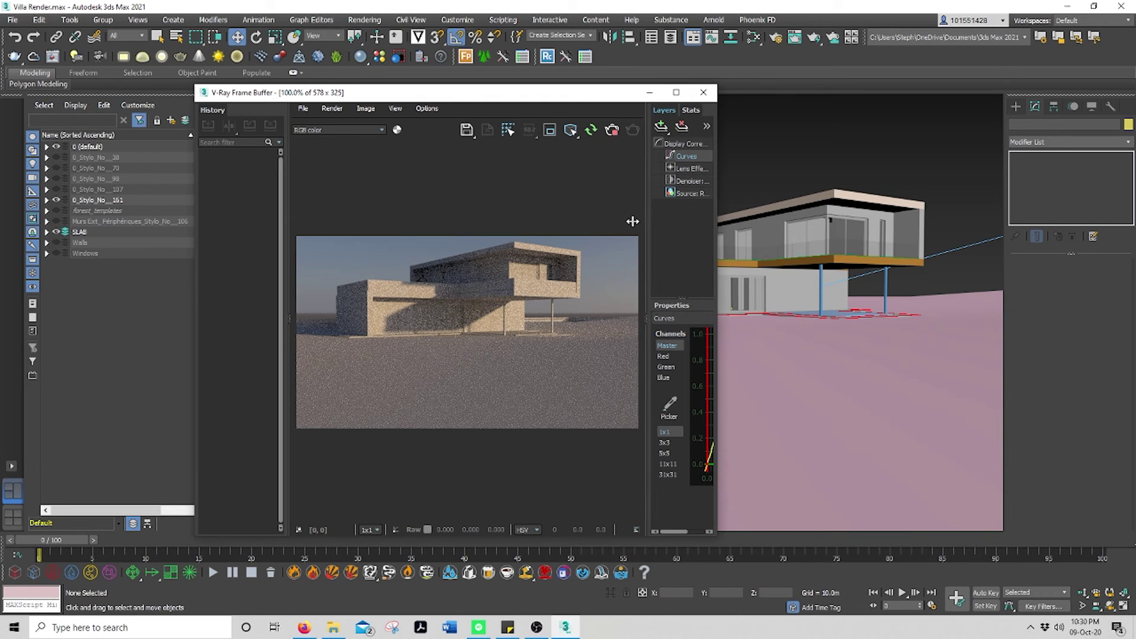
drag(715, 232, 835, 226)
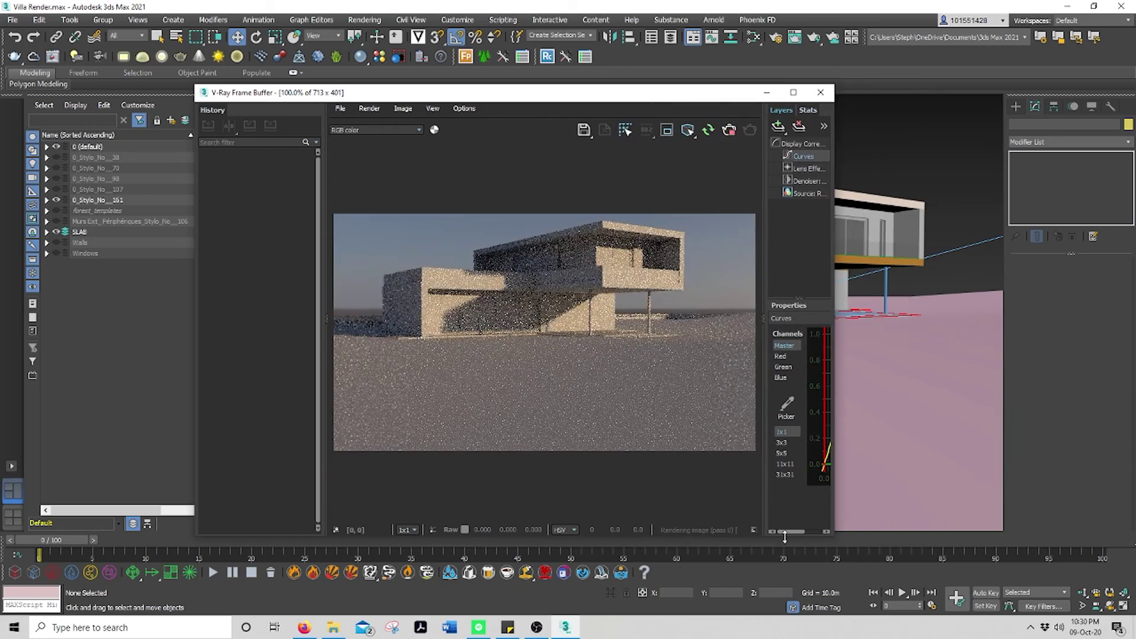
click(794, 92)
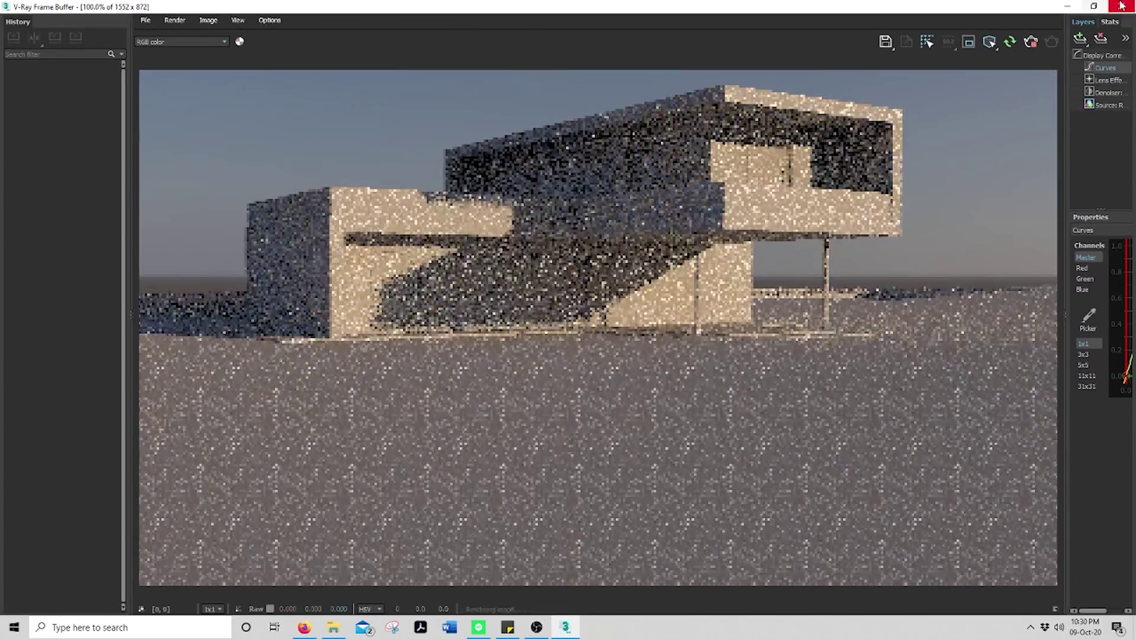
click(1096, 8)
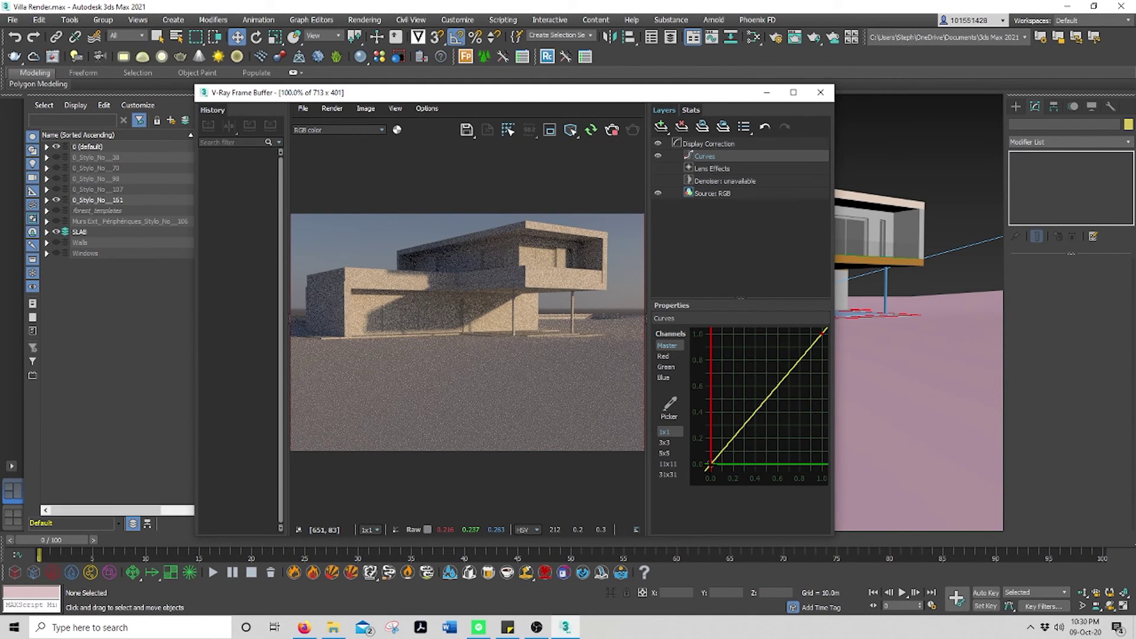
- Add control points and drag the curve and tangents into a contrast S-curve
click(741, 427)
click(715, 461)
drag(744, 426, 782, 439)
drag(822, 331, 751, 379)
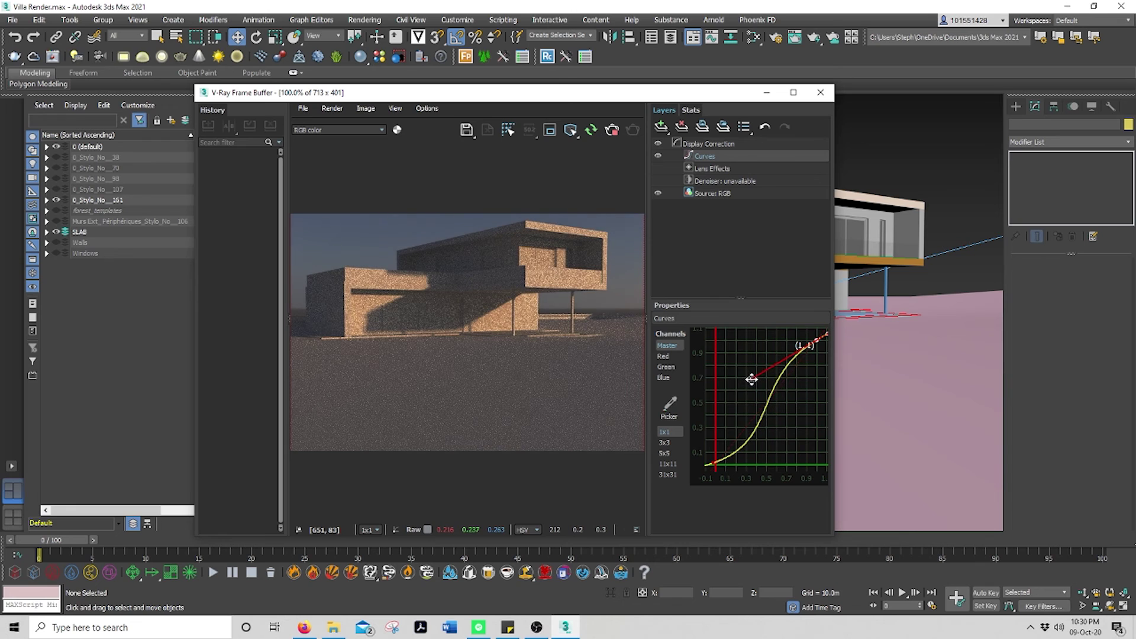
click(712, 463)
mouse_move(772, 446)
mouse_down()
mouse_move(779, 440)
mouse_move(763, 435)
mouse_up()
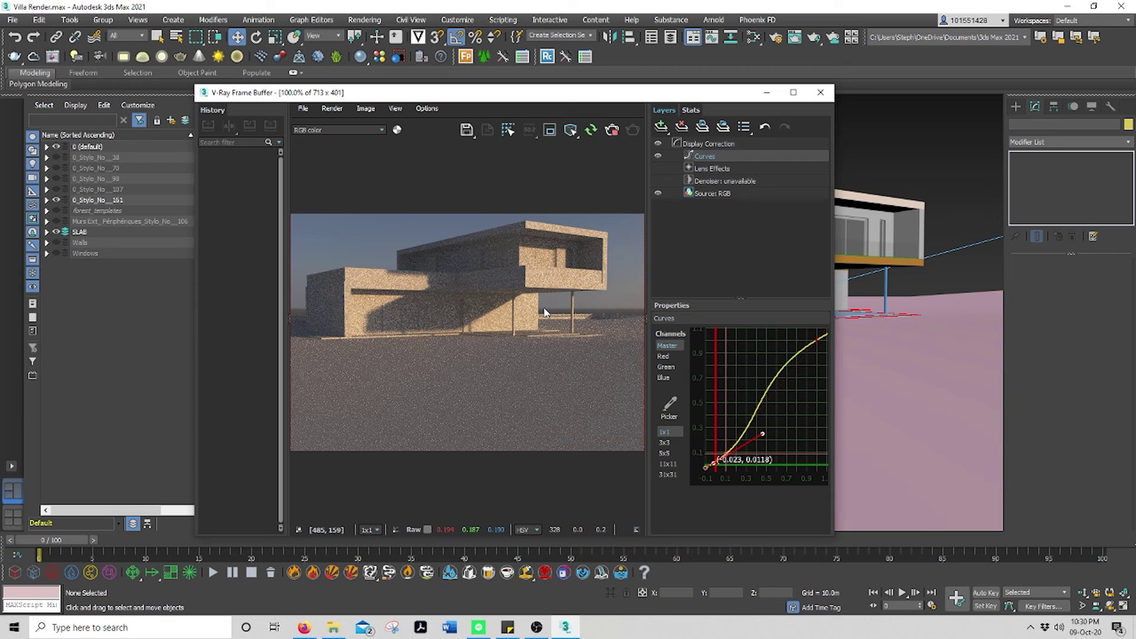
- Re-render the villa at 1280x720, dismissing the Substance compatibility prompt
click(613, 130)
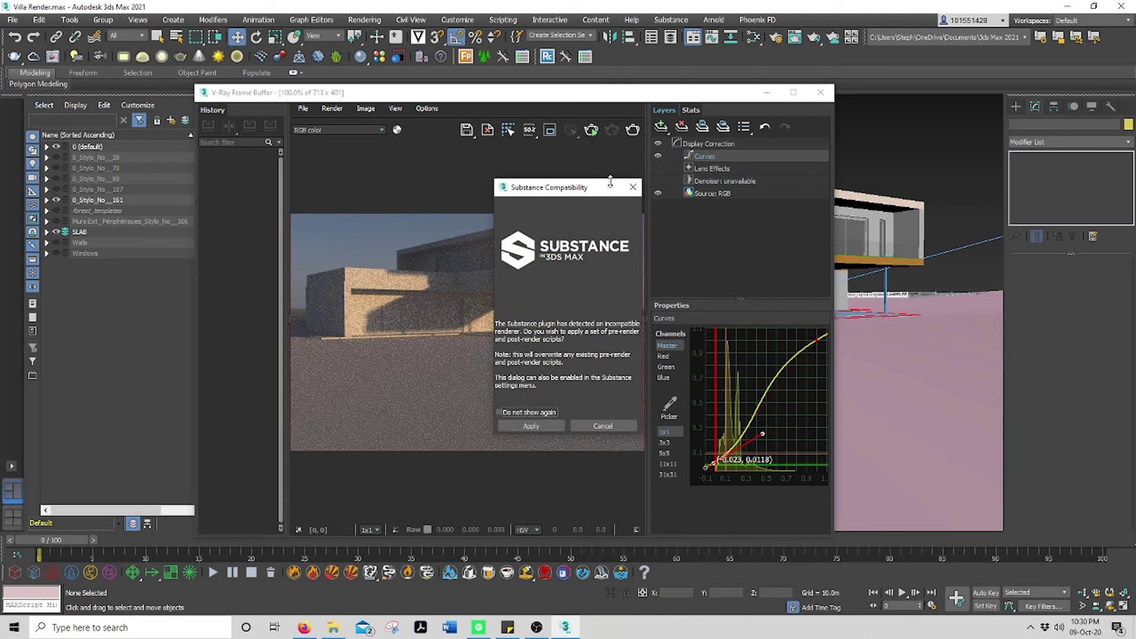
click(531, 426)
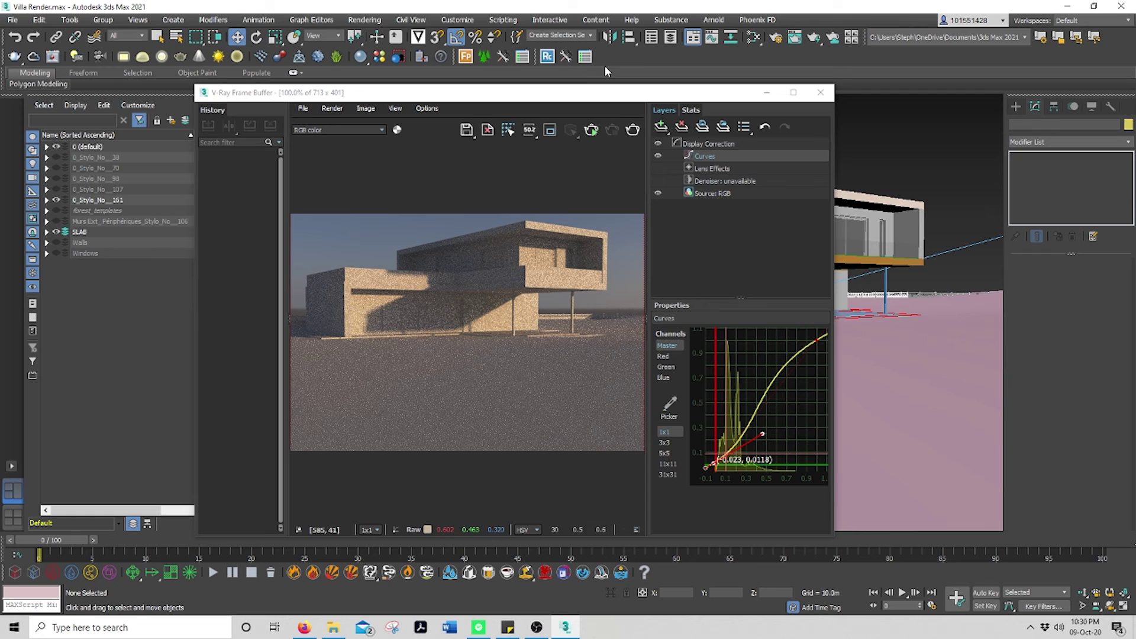
click(632, 131)
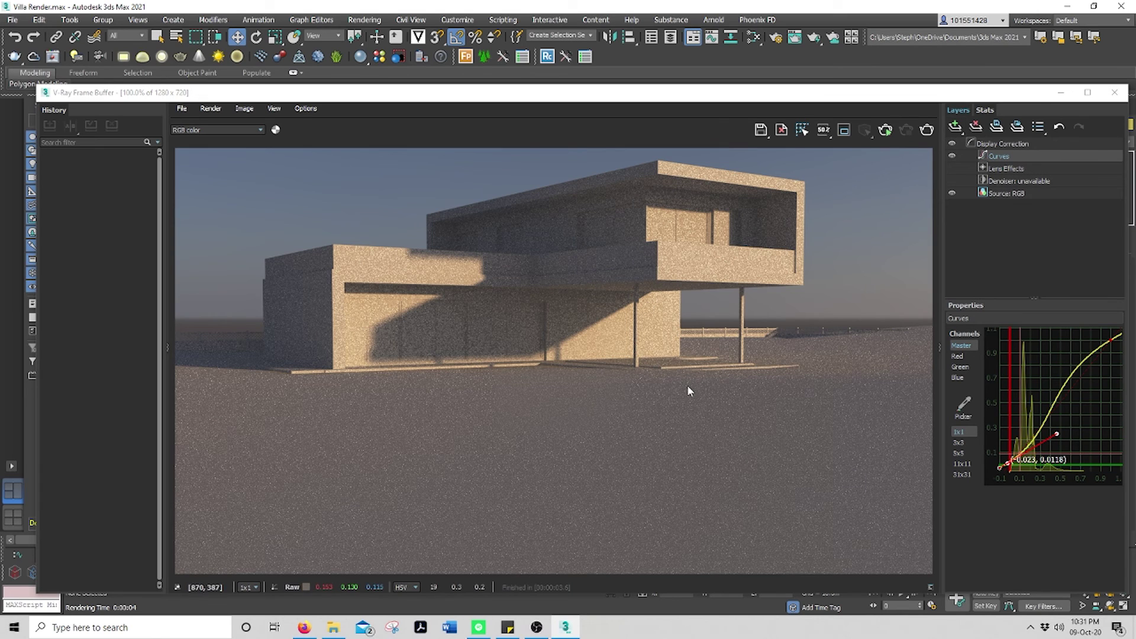
- Add a Hue / Saturation layer and lower the render's saturation to -0.114
click(955, 128)
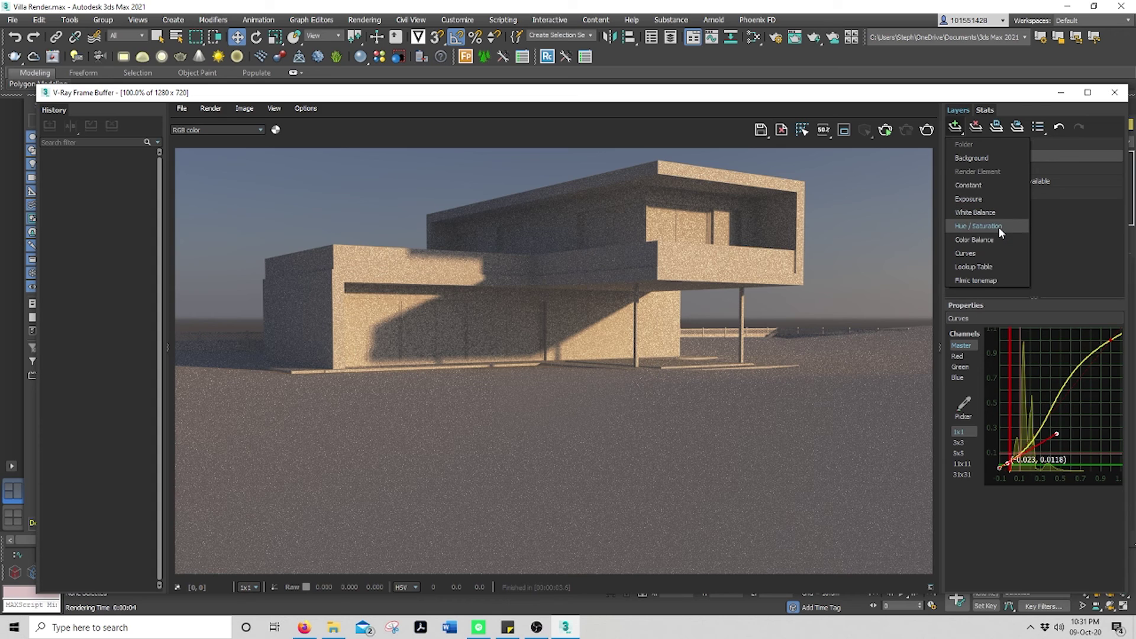
click(999, 226)
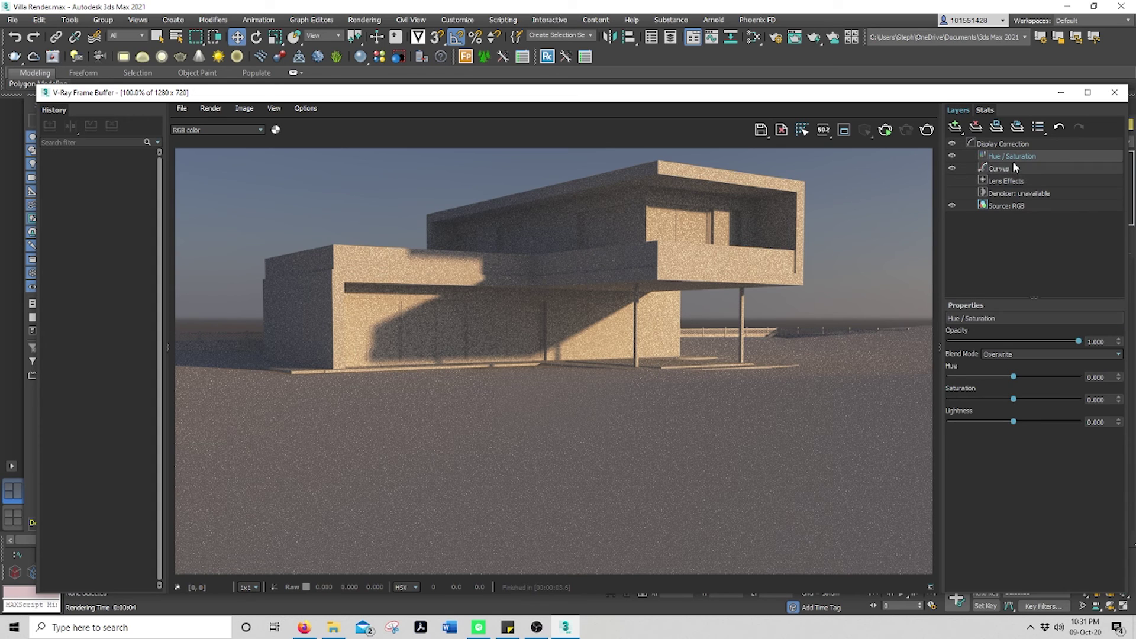
drag(1014, 399, 961, 404)
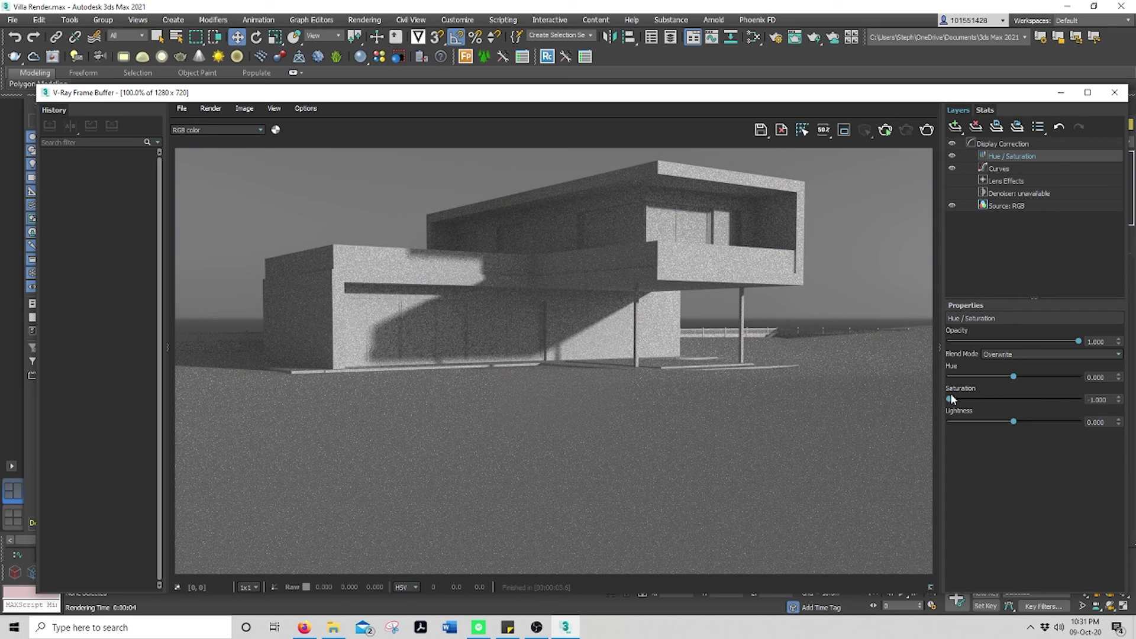
drag(1014, 401, 1007, 400)
click(759, 130)
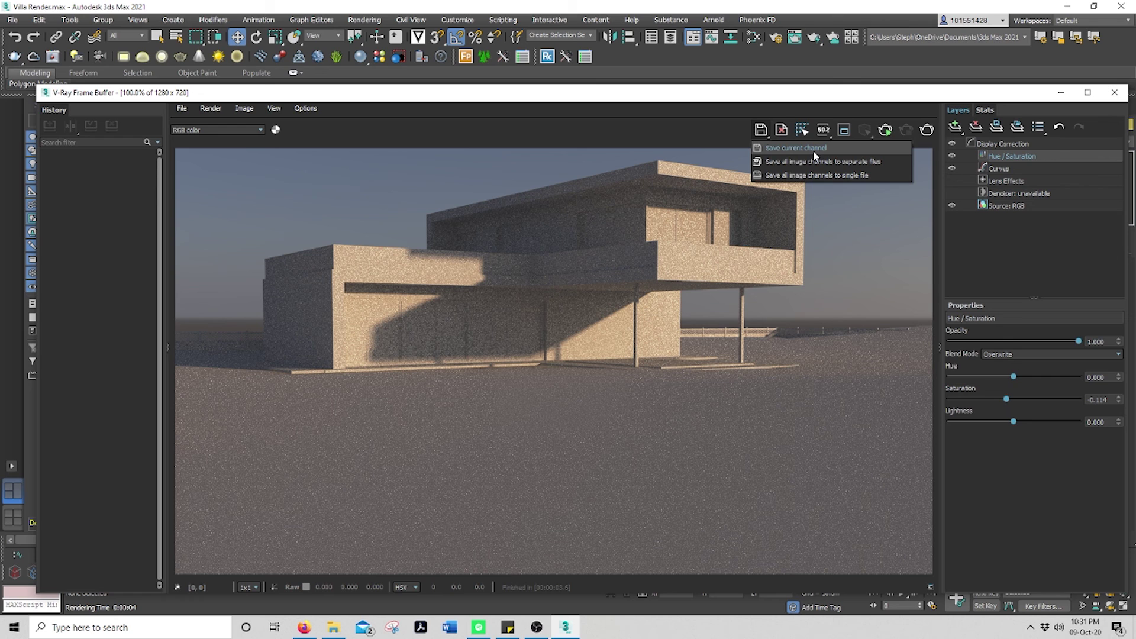
- Re-render and save the image to the Desktop as JPEG 'Render 3' with default quality
click(923, 130)
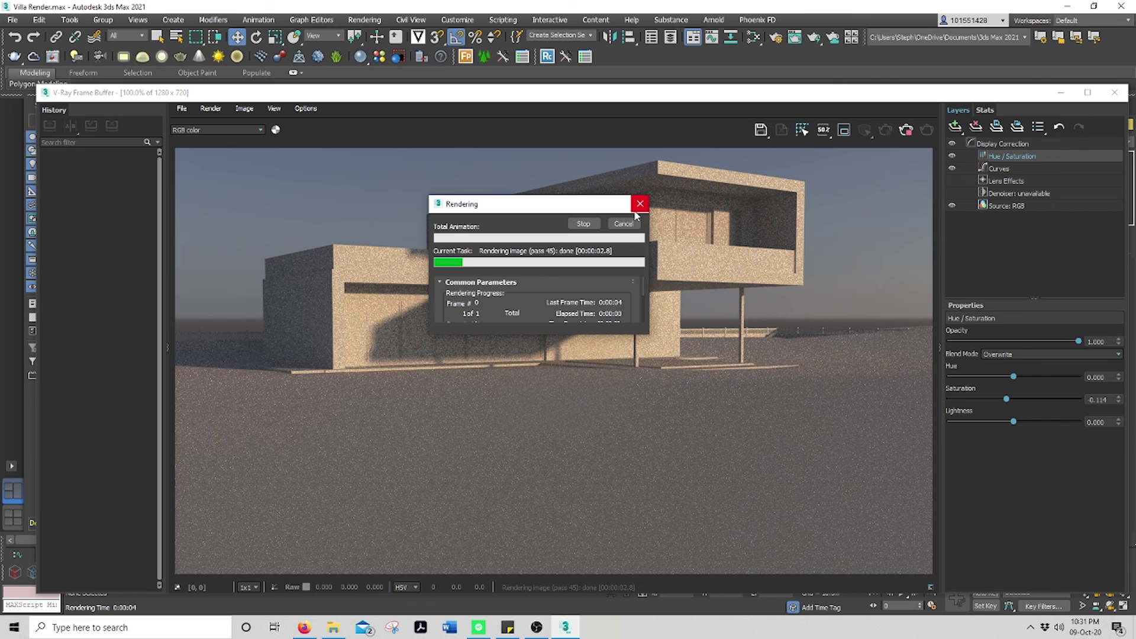
click(761, 131)
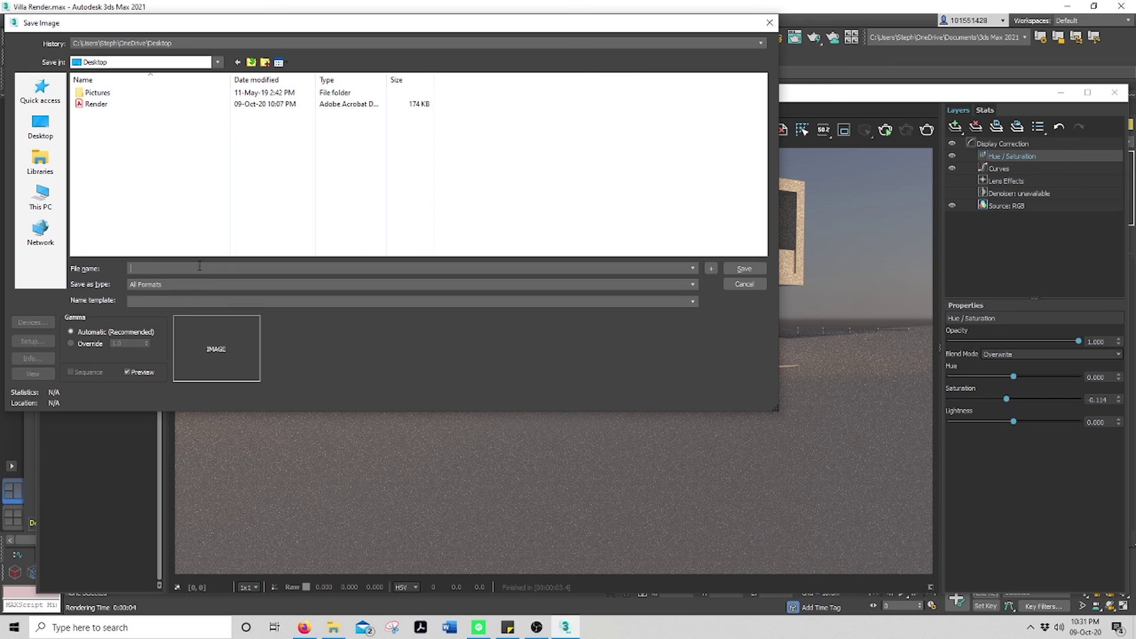
text(Render)
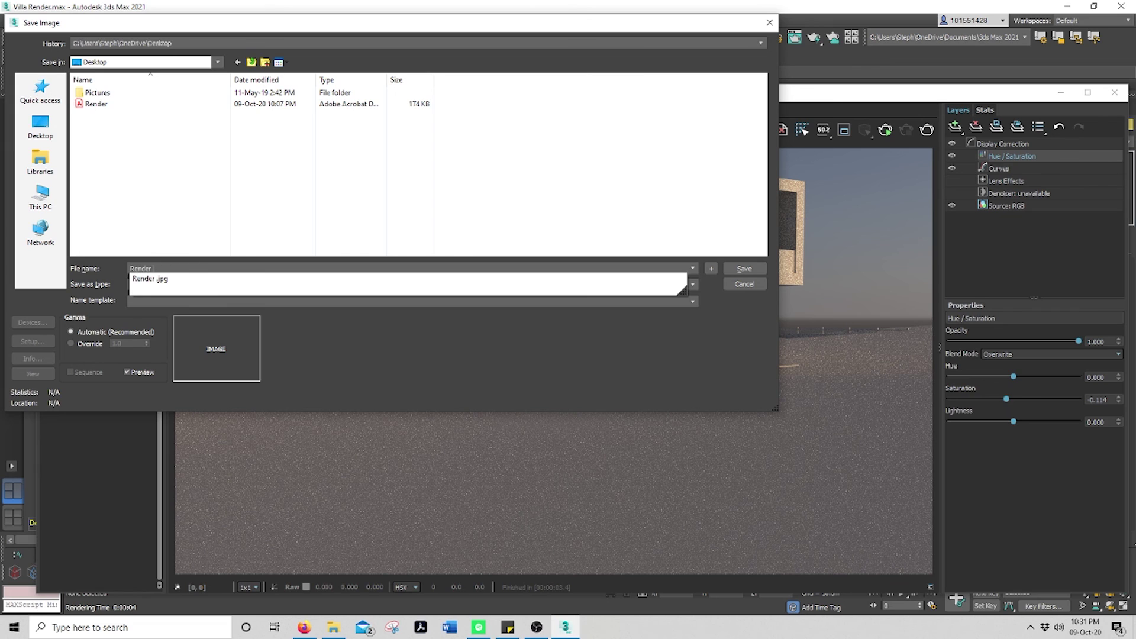
text( 3)
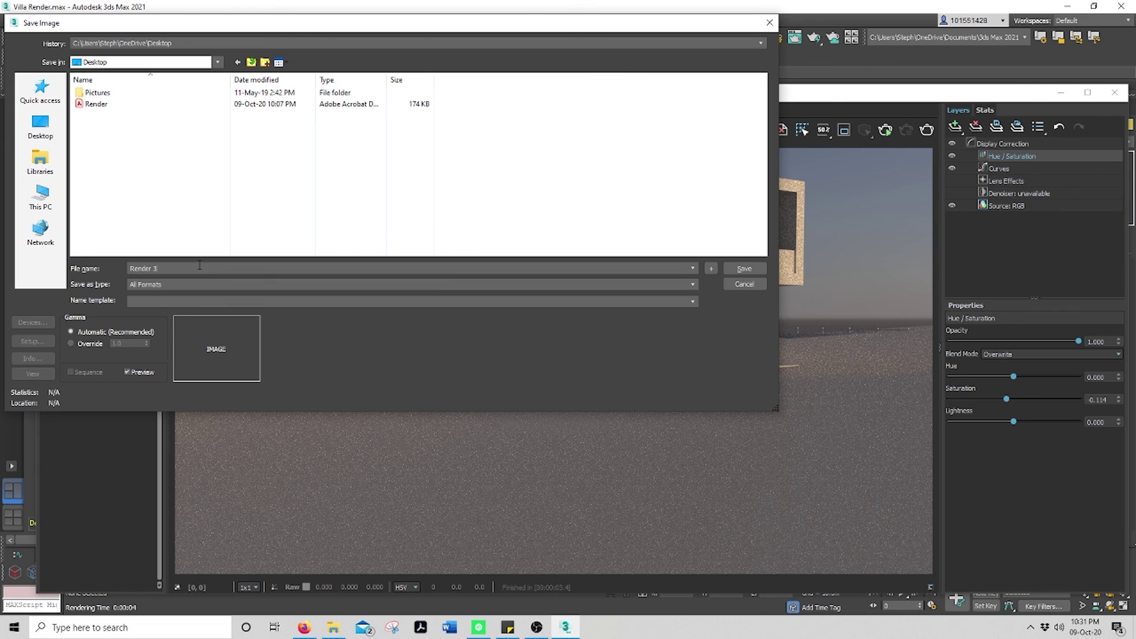
click(185, 286)
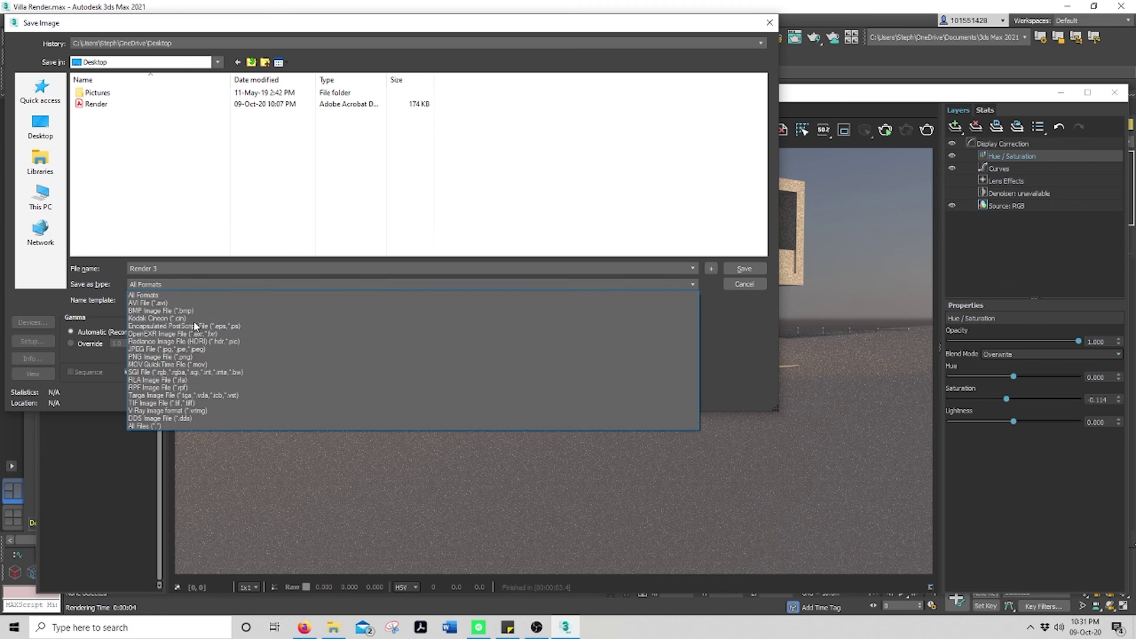
click(188, 352)
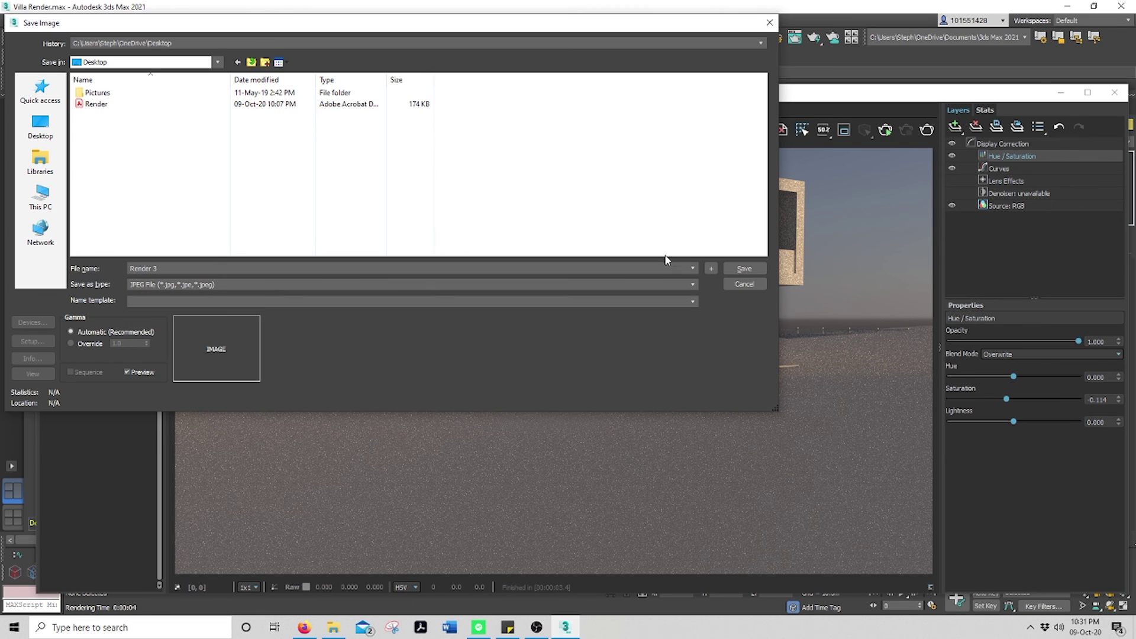
click(745, 269)
click(359, 285)
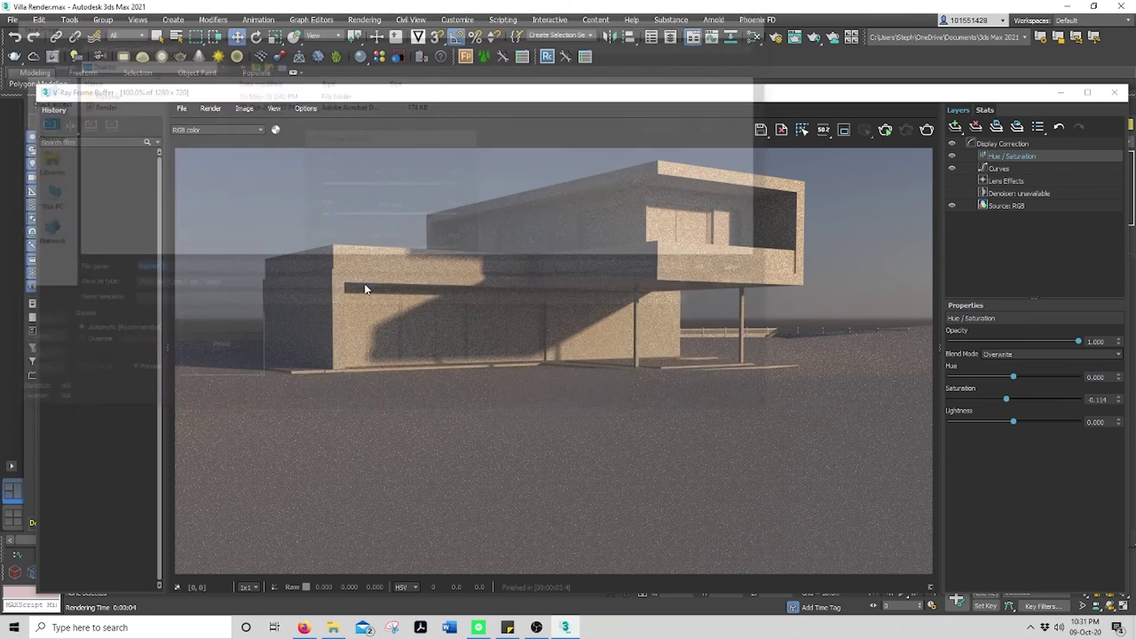
- Minimize the frame buffer and 3ds Max, then open Render 3 from the desktop in Acrobat
click(1063, 93)
click(1068, 6)
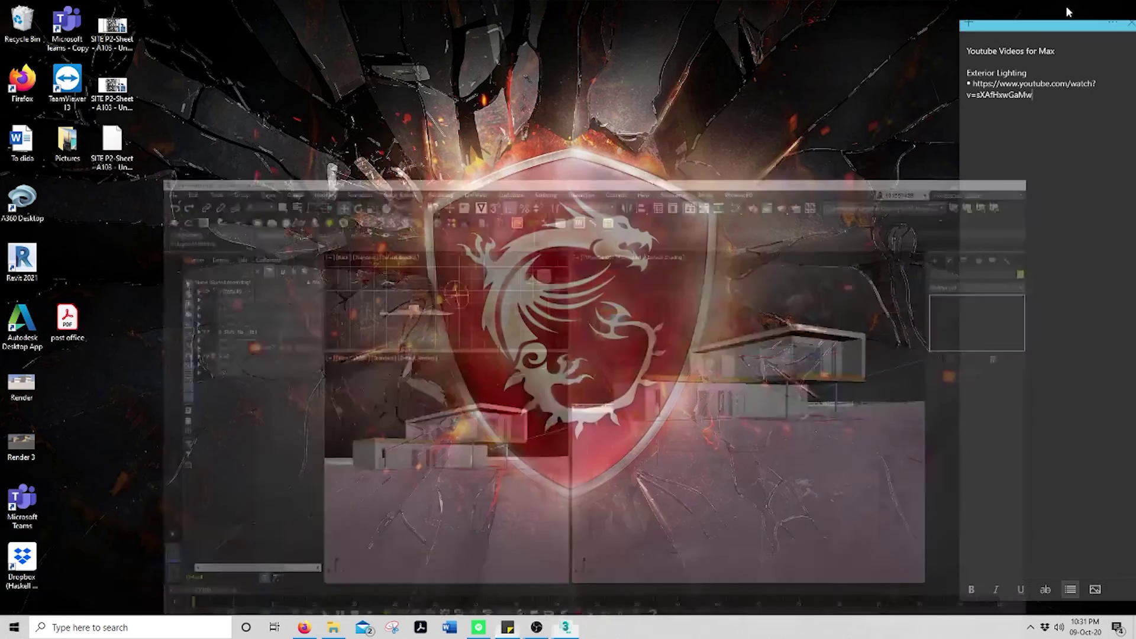
double_click(21, 443)
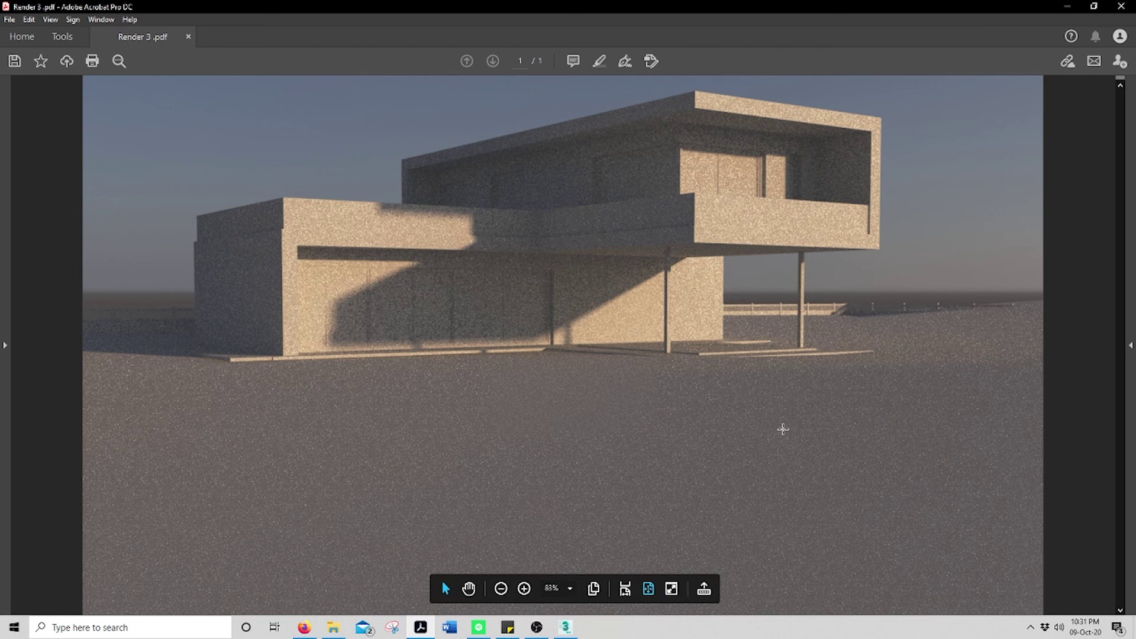